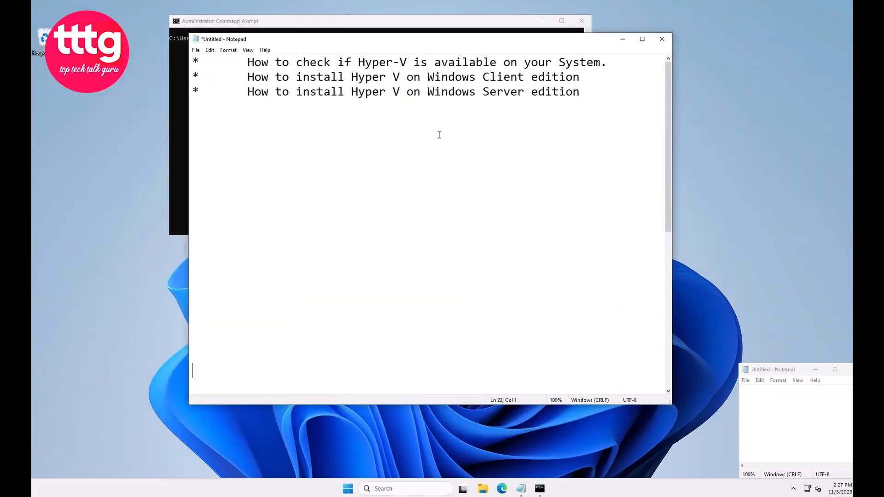
# - Review the three listed topics on checking Hyper-V availability and installing it on Windows Client and Windows Server editions
pyautogui.click(620, 65)
pyautogui.moveTo(620, 66); pyautogui.dragTo(239, 47)
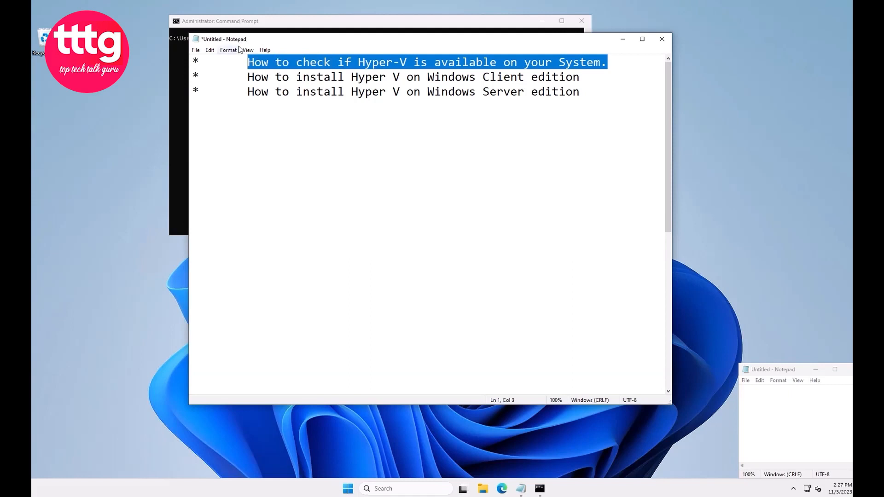
pyautogui.moveTo(246, 77); pyautogui.dragTo(581, 79)
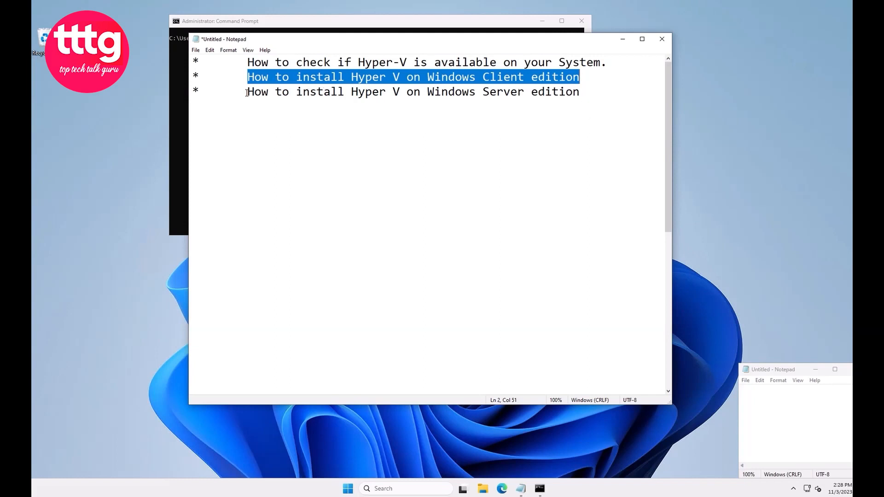
pyautogui.moveTo(247, 92)
pyautogui.mouseDown()
pyautogui.moveTo(596, 97)
pyautogui.moveTo(249, 92)
pyautogui.mouseUp()
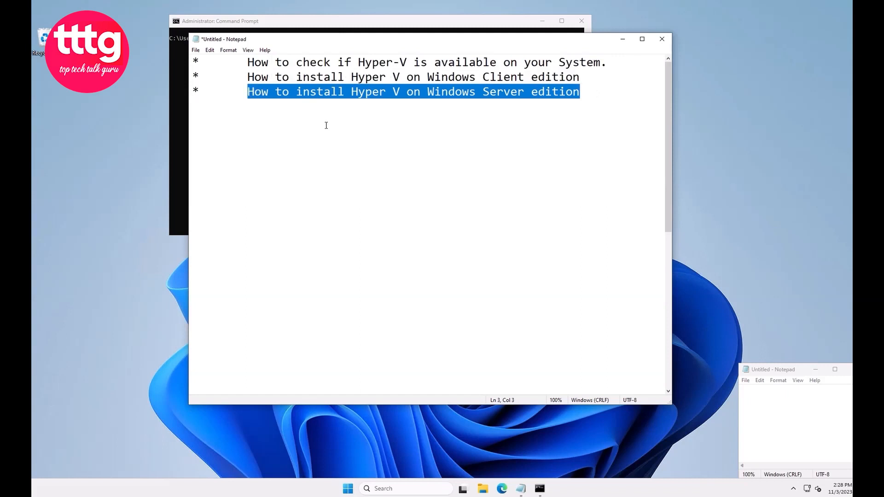
pyautogui.click(495, 103)
pyautogui.moveTo(528, 95); pyautogui.dragTo(426, 91)
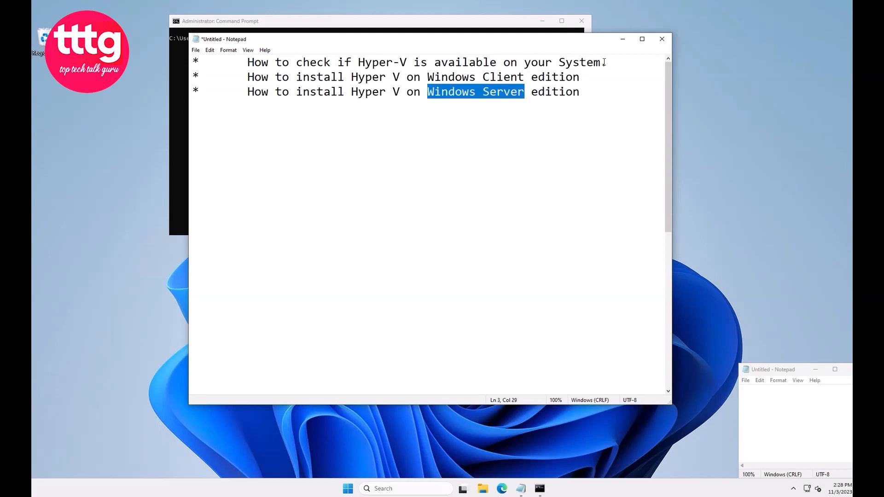
pyautogui.moveTo(606, 62); pyautogui.dragTo(246, 37)
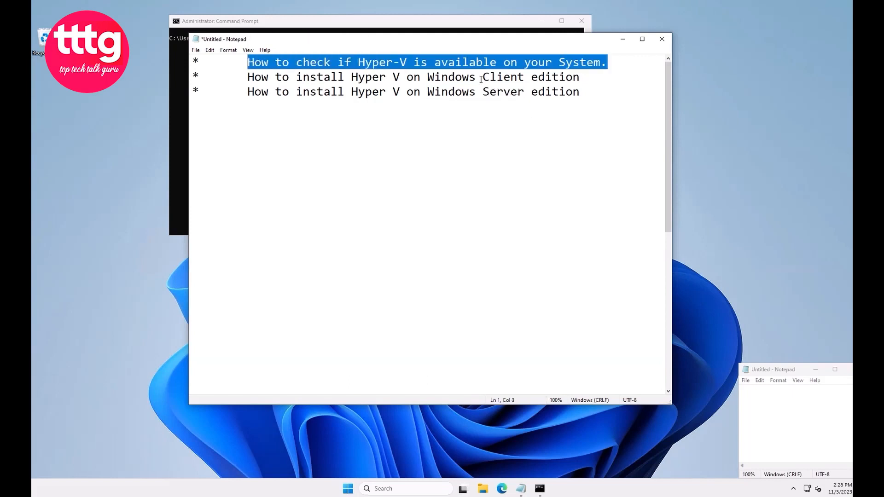
# - Run systeminfo in the Command Prompt and examine the Hyper-V Requirements entry in its output
pyautogui.click(421, 23)
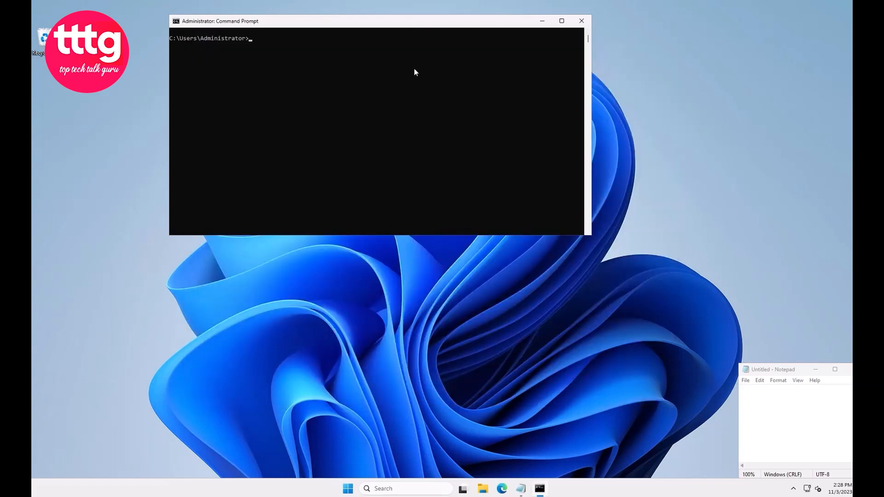
pyautogui.write('systeminfo')
pyautogui.press('Return')
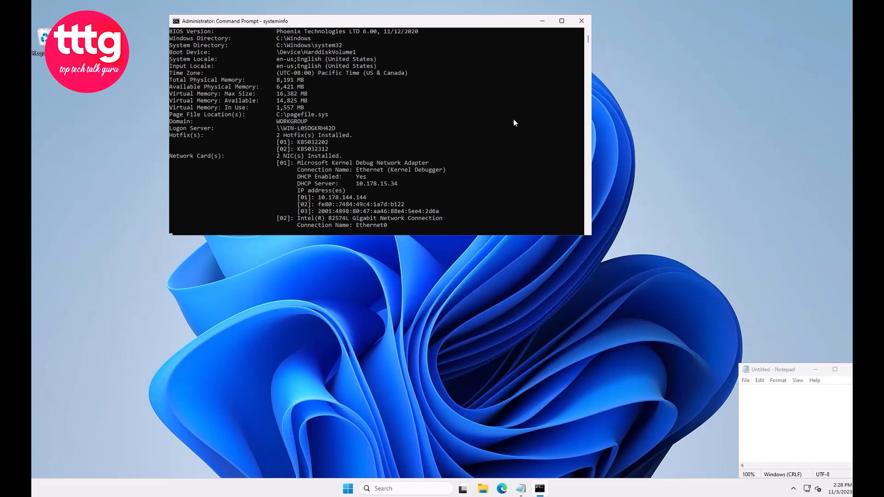
pyautogui.scroll(4, 506, 116)
pyautogui.scroll(-6, 400, 162)
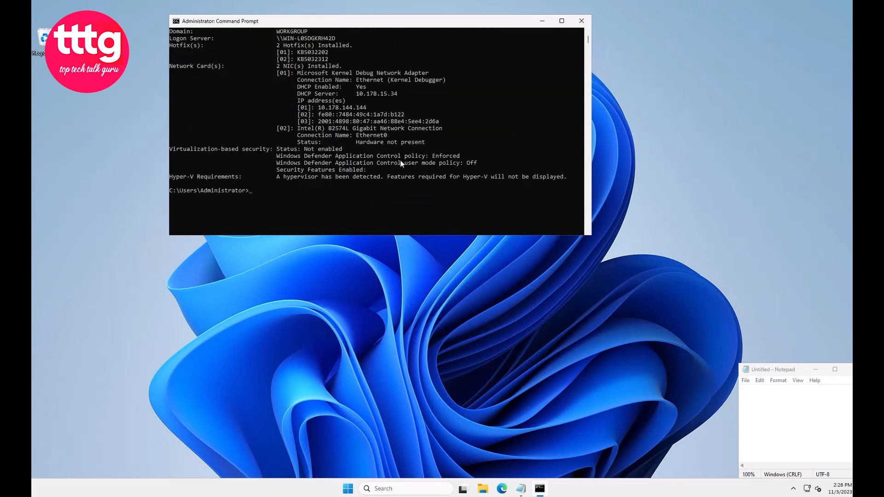
pyautogui.moveTo(244, 178); pyautogui.dragTo(171, 181)
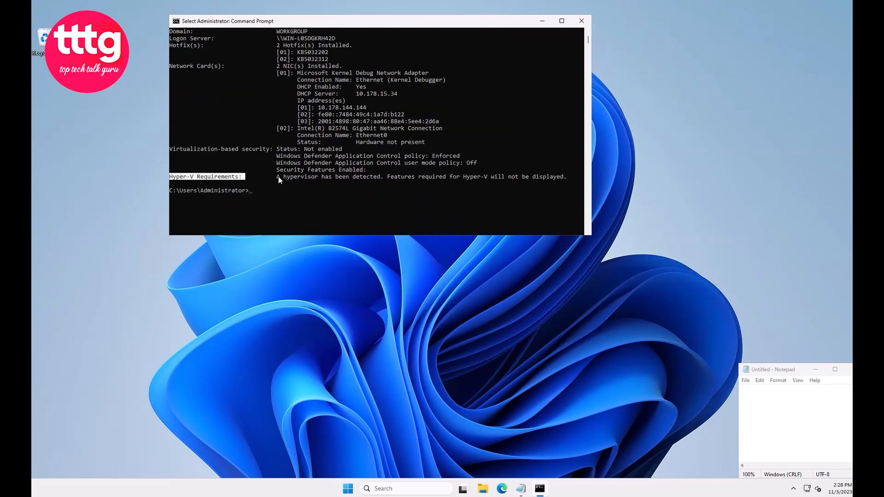
pyautogui.moveTo(278, 176); pyautogui.dragTo(378, 178)
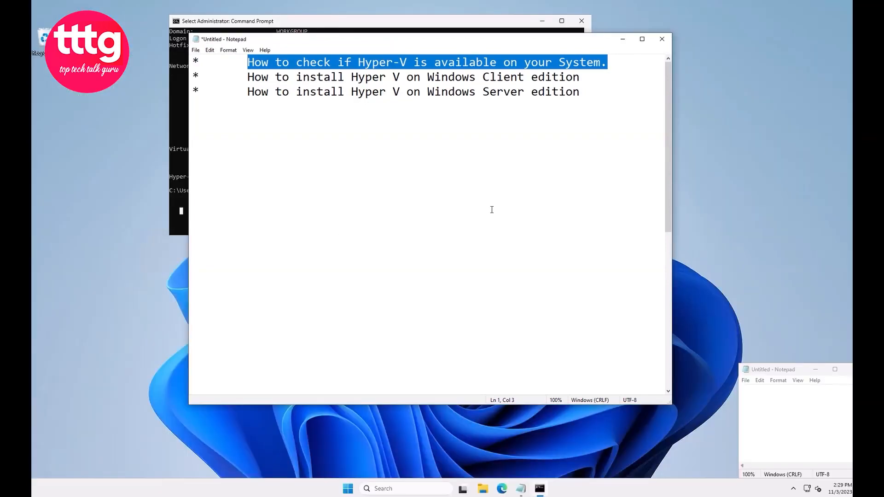
# - Read the Notepad notes on interpreting the Hyper-V Requirements text and enabling virtualization in the BIOS
pyautogui.scroll(-4, 492, 210)
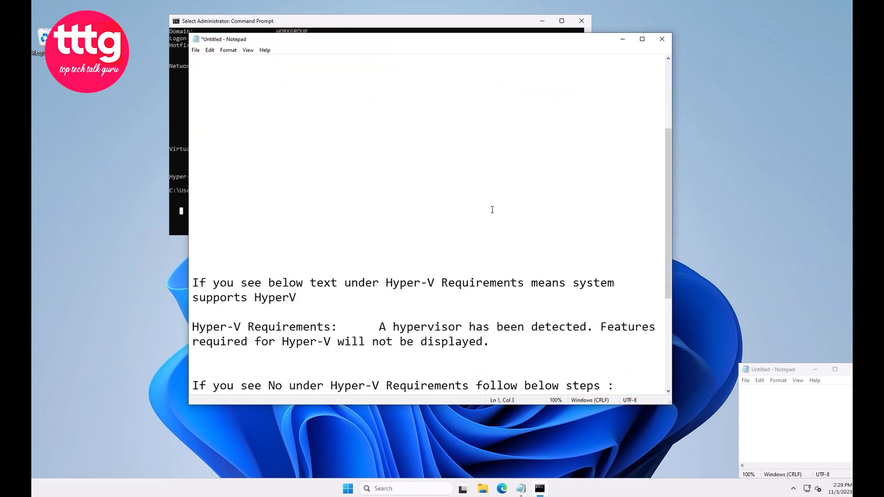
pyautogui.scroll(-4, 492, 210)
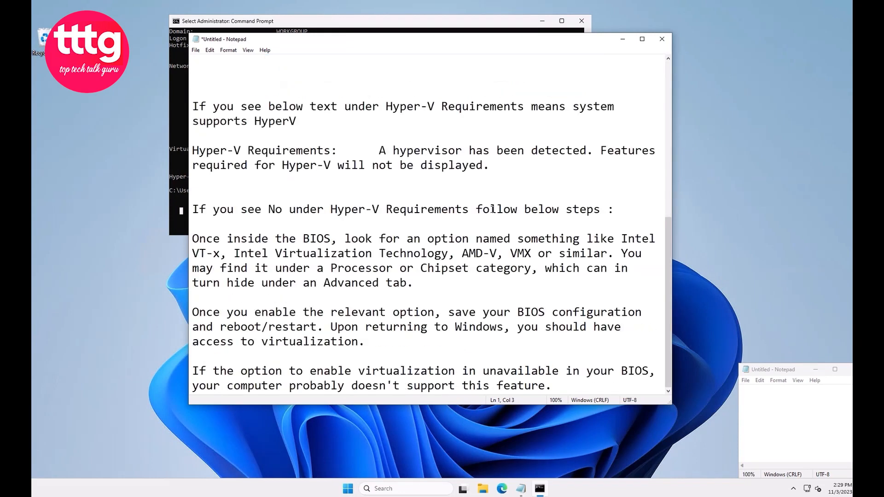
pyautogui.moveTo(199, 210); pyautogui.dragTo(580, 225)
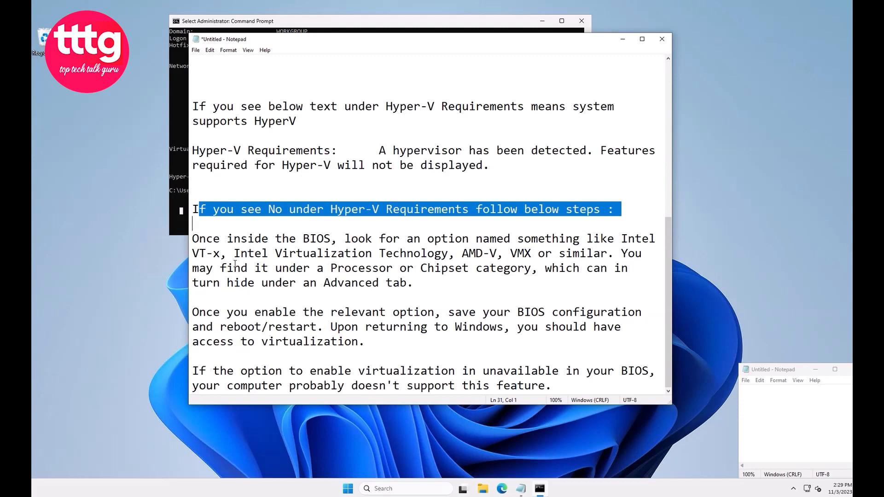
pyautogui.moveTo(234, 253); pyautogui.dragTo(499, 256)
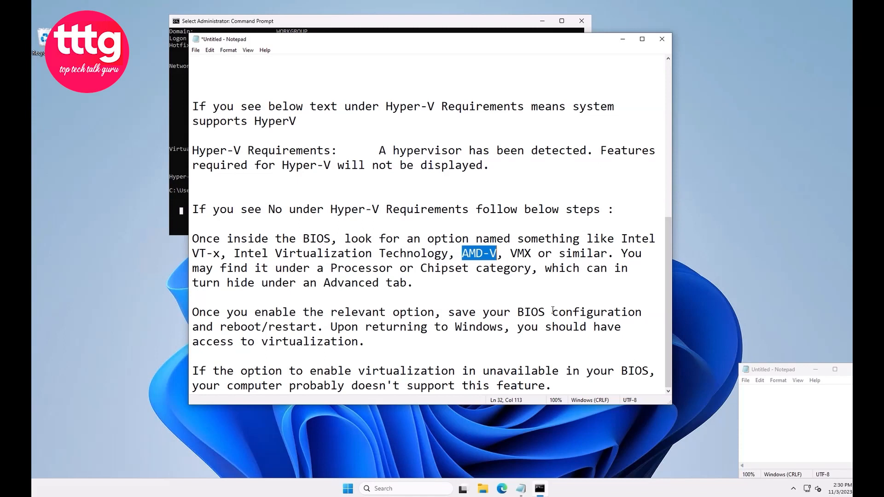
pyautogui.click(496, 211)
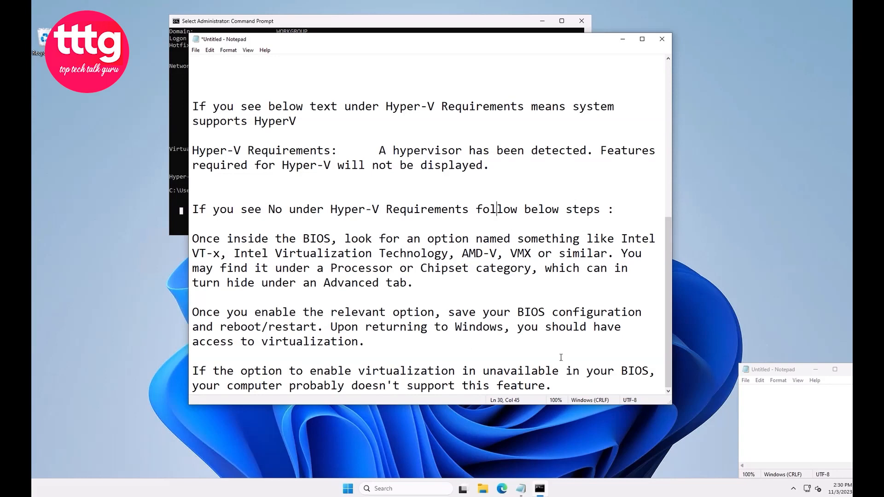
pyautogui.scroll(10, 548, 353)
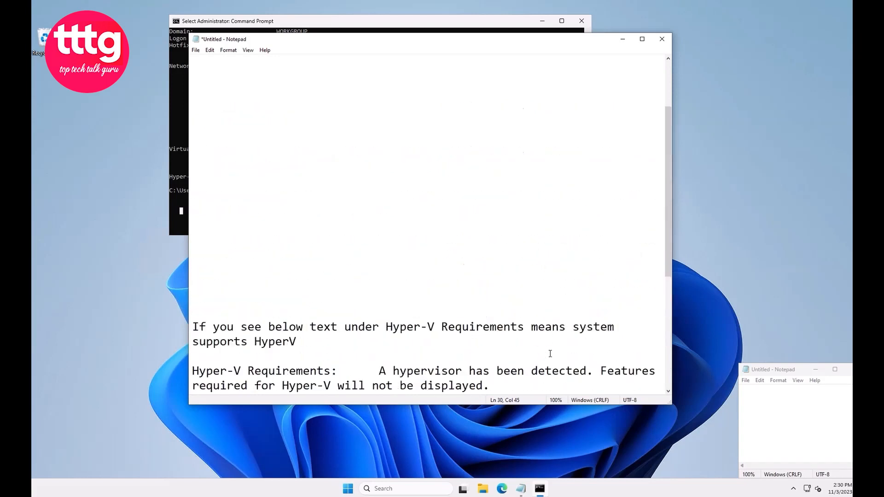
pyautogui.scroll(-10, 368, 129)
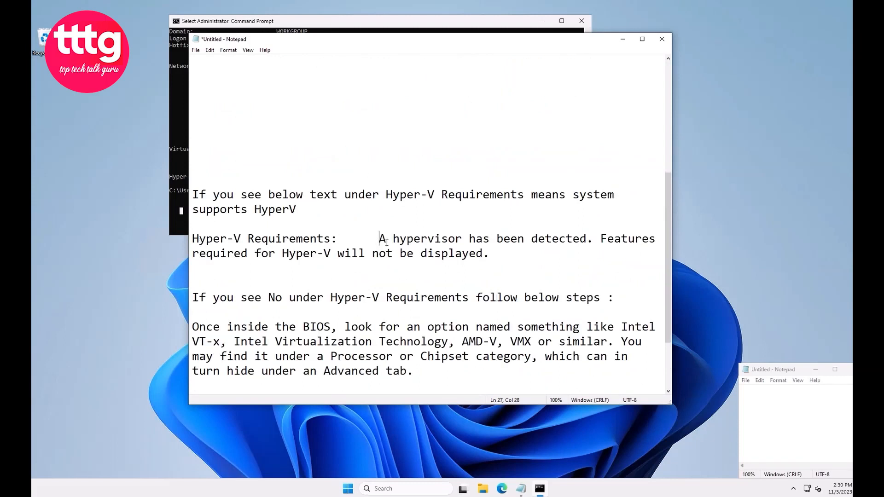
pyautogui.moveTo(381, 240); pyautogui.dragTo(594, 239)
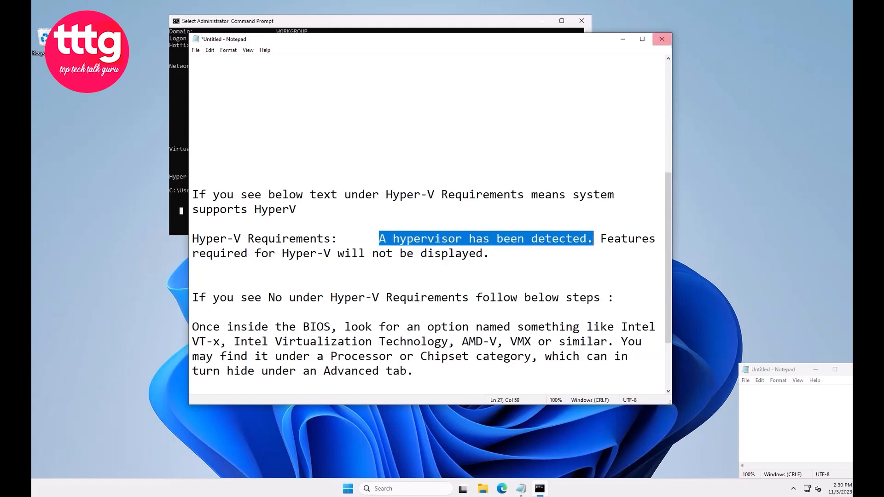
# - Minimize the notes, reposition the Command Prompt window and look over the systeminfo output again
pyautogui.click(625, 40)
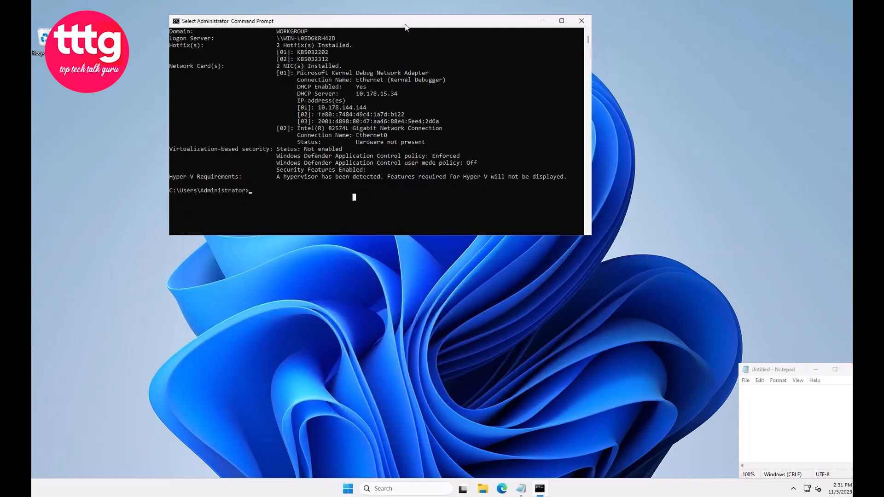
pyautogui.moveTo(406, 27); pyautogui.dragTo(443, 50)
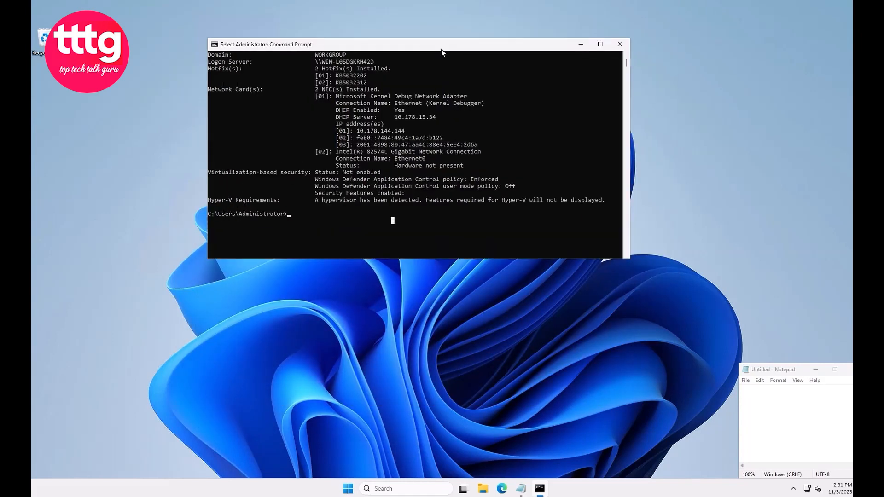
pyautogui.click(424, 54)
pyautogui.scroll(2, 423, 246)
pyautogui.scroll(-4, 425, 242)
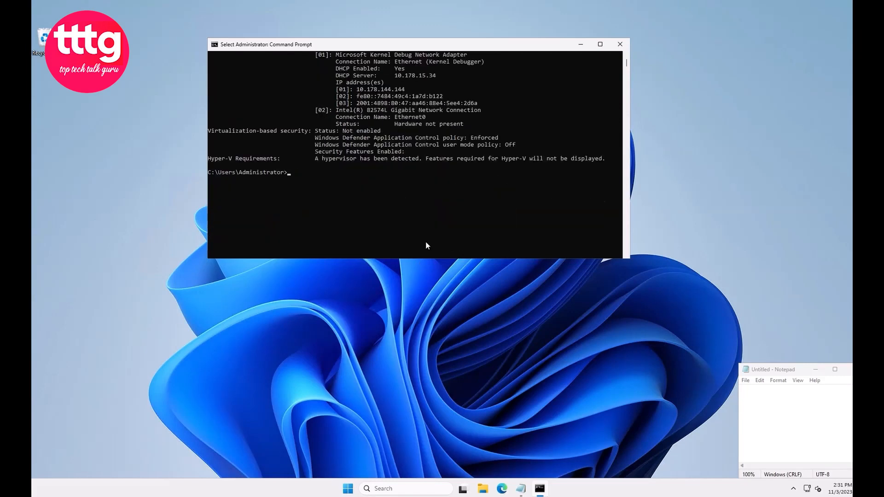
# - Search Windows for Server Manager, open it and dismiss the Windows Admin Center and Azure Arc message
pyautogui.click(352, 491)
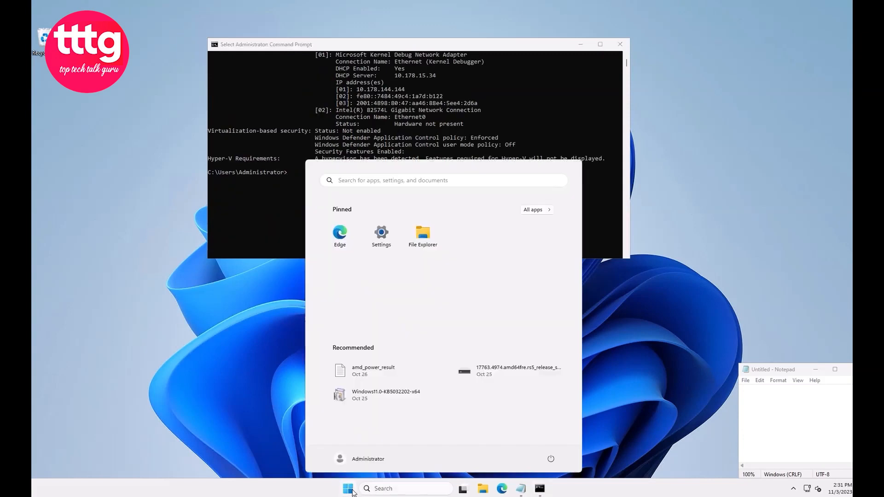
pyautogui.click(384, 489)
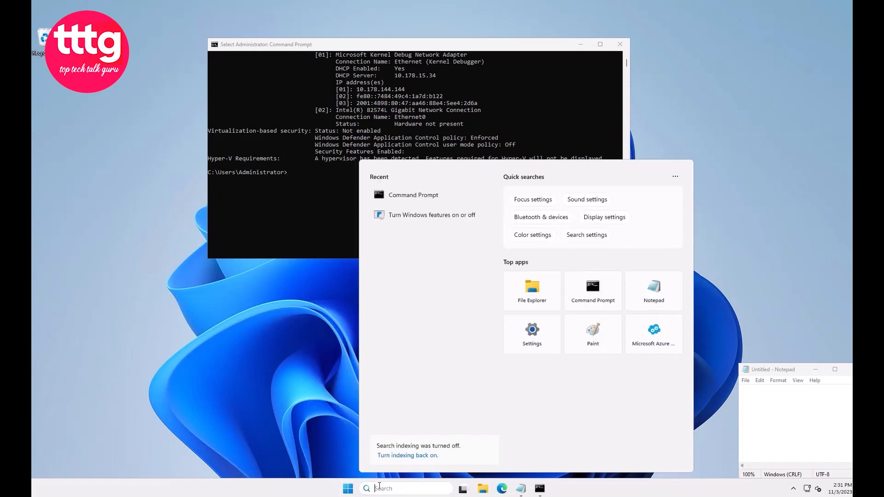
pyautogui.write('system Information')
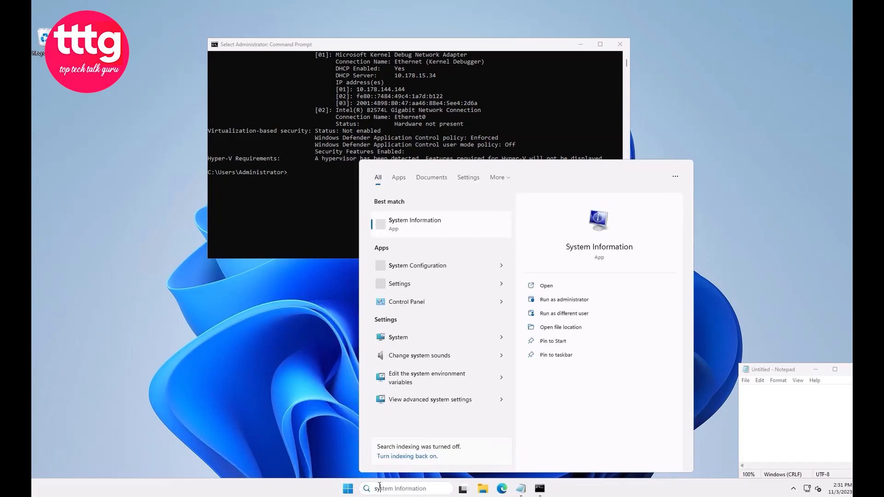
pyautogui.press('BackSpace')
pyautogui.write('erver')
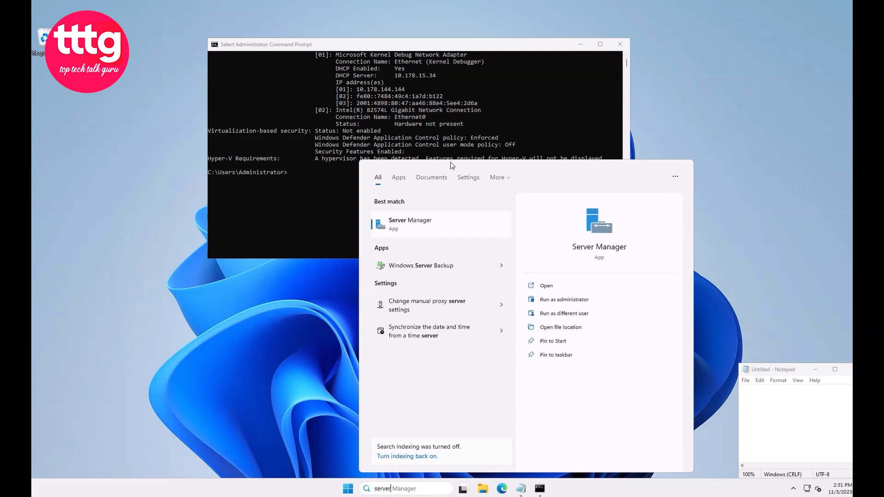
pyautogui.click(439, 234)
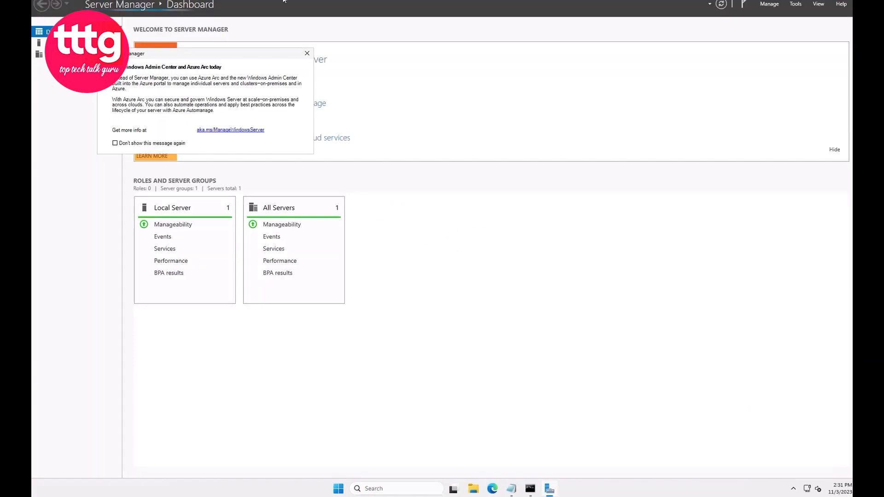
pyautogui.click(307, 53)
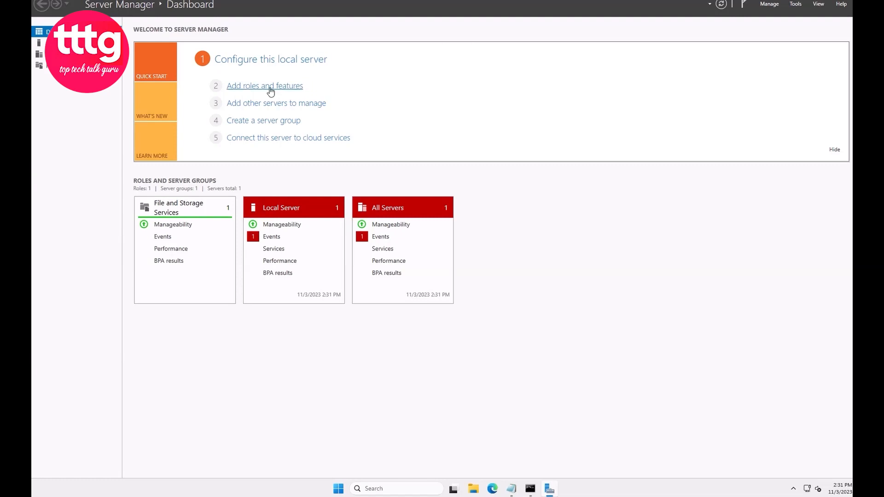
# - Start the Add Roles and Features Wizard and advance to the server roles, keeping role-based installation and the default destination server
pyautogui.click(271, 88)
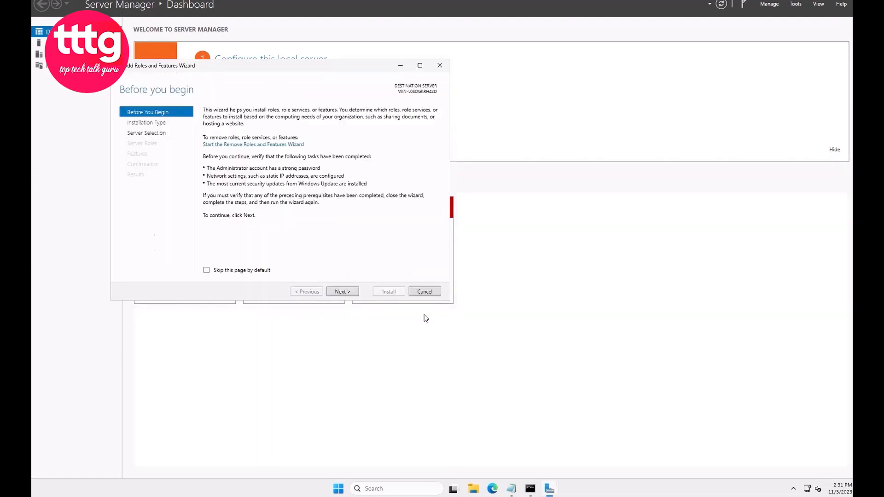
pyautogui.click(347, 293)
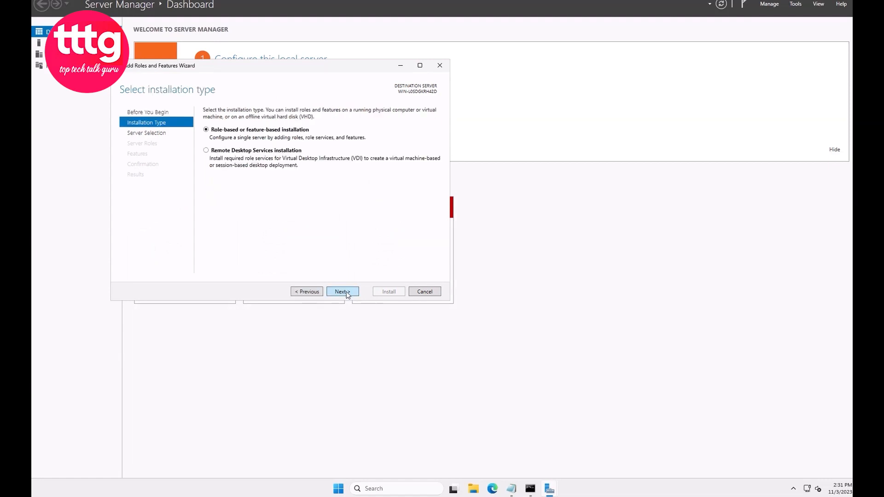
pyautogui.click(348, 294)
pyautogui.click(348, 293)
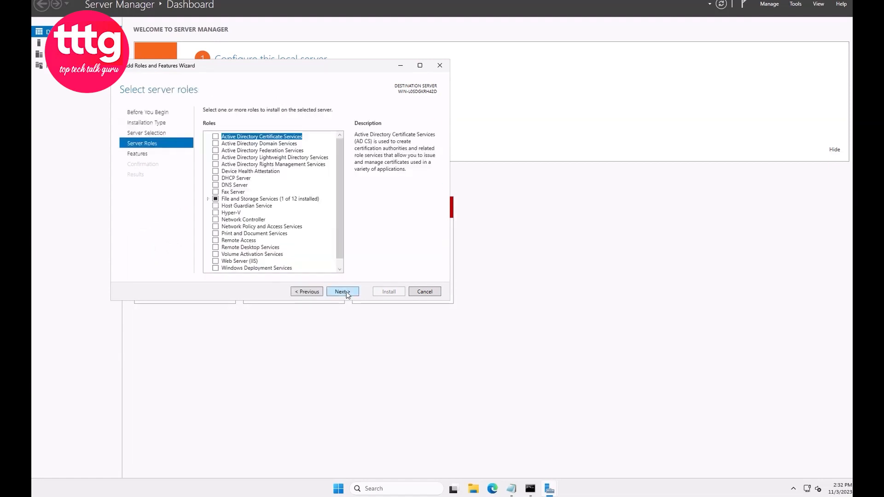
# - Choose the Hyper-V role with its required management tools and continue to the virtual switch settings without adding other features
pyautogui.click(216, 213)
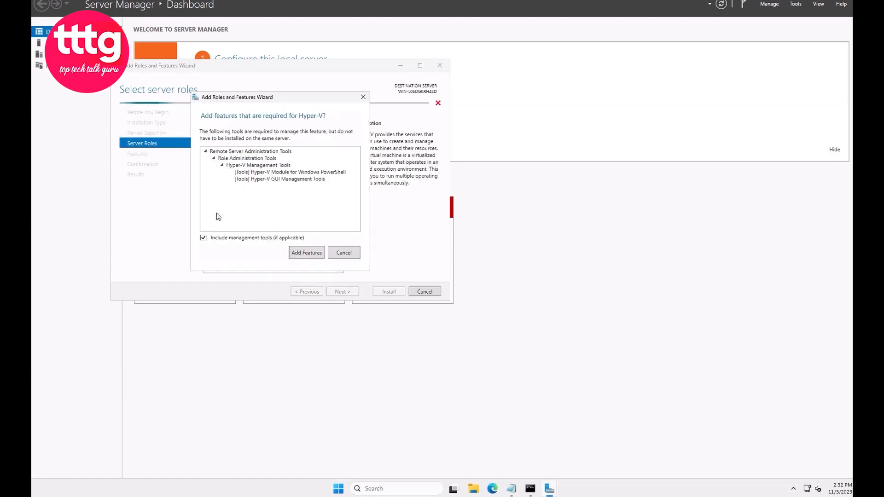
pyautogui.click(306, 253)
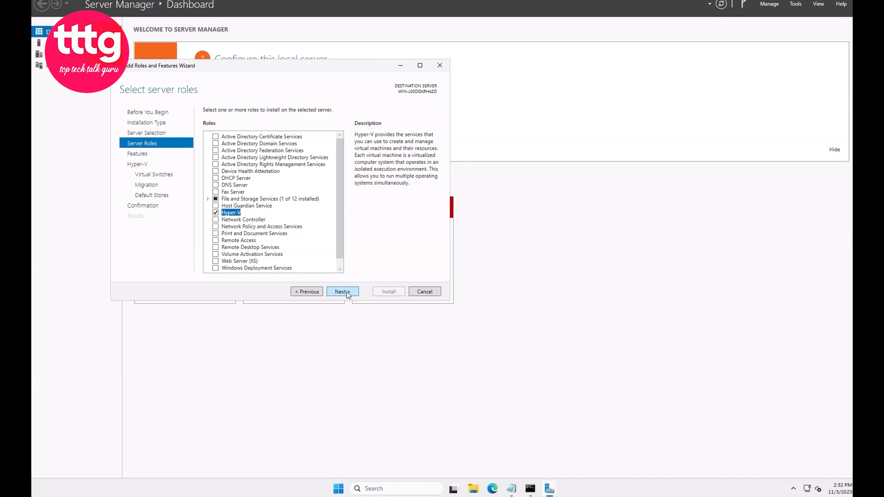
pyautogui.click(341, 292)
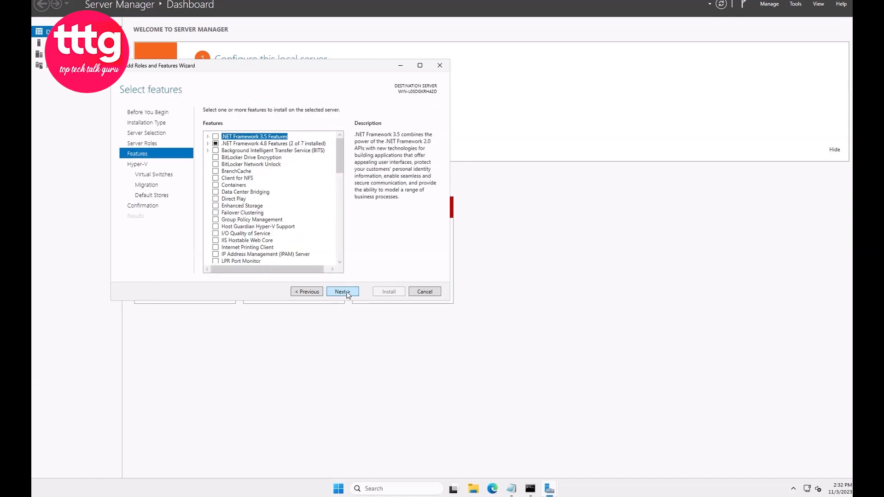
pyautogui.click(342, 292)
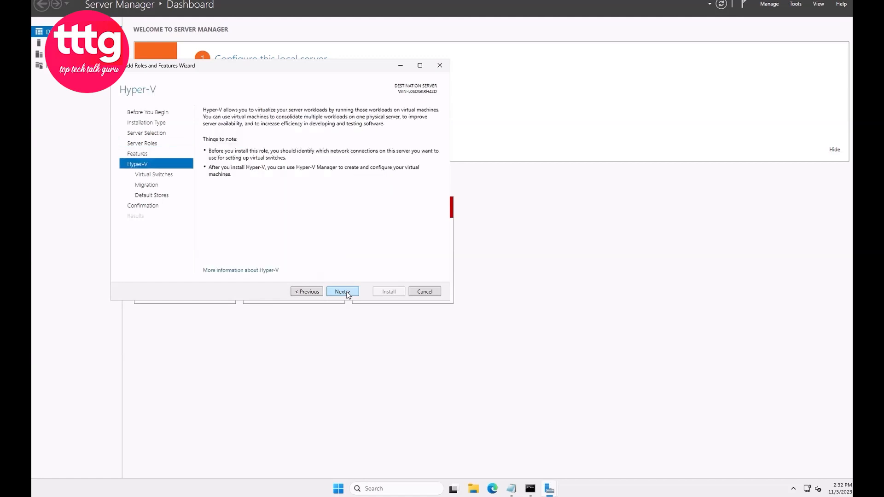
pyautogui.click(342, 292)
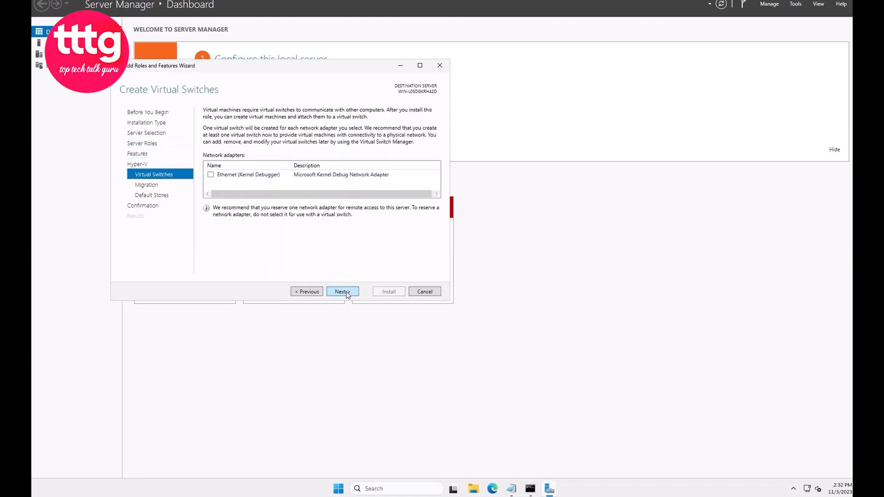
# - Choose the Ethernet (Kernel Debugger) adapter for the virtual switch, keep the default migration and store settings, and install the Hyper-V role
pyautogui.click(211, 175)
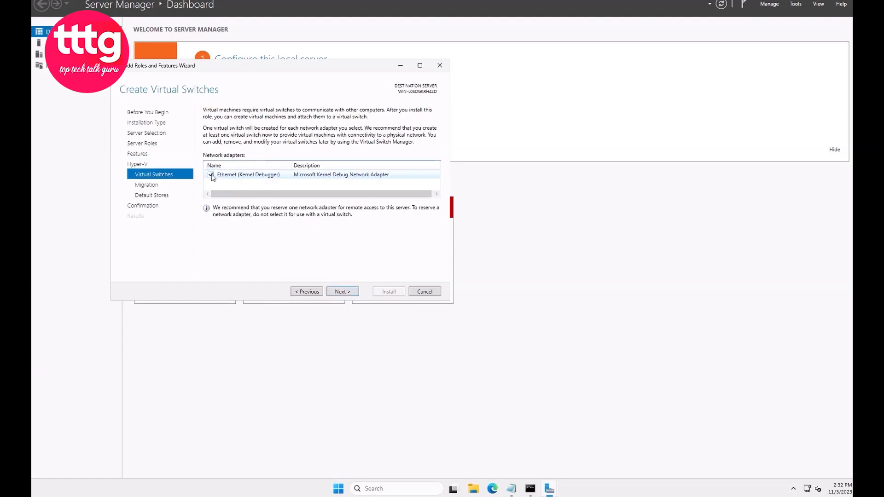
pyautogui.click(341, 293)
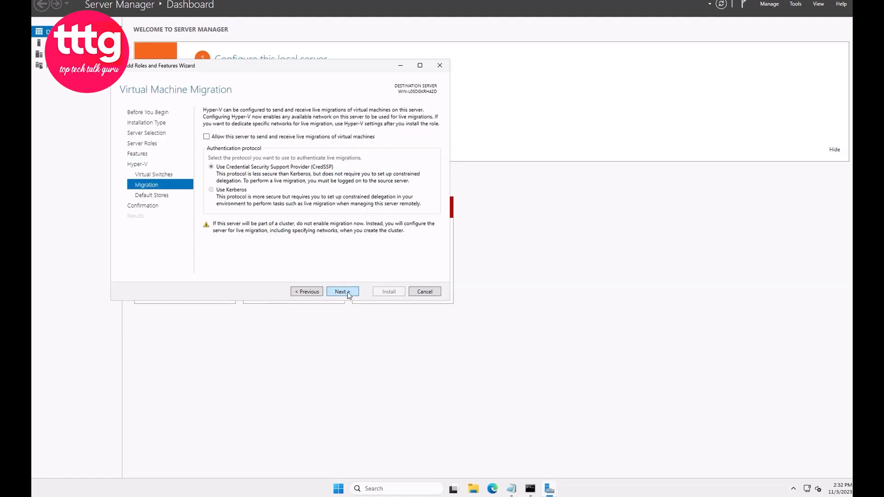
pyautogui.click(343, 292)
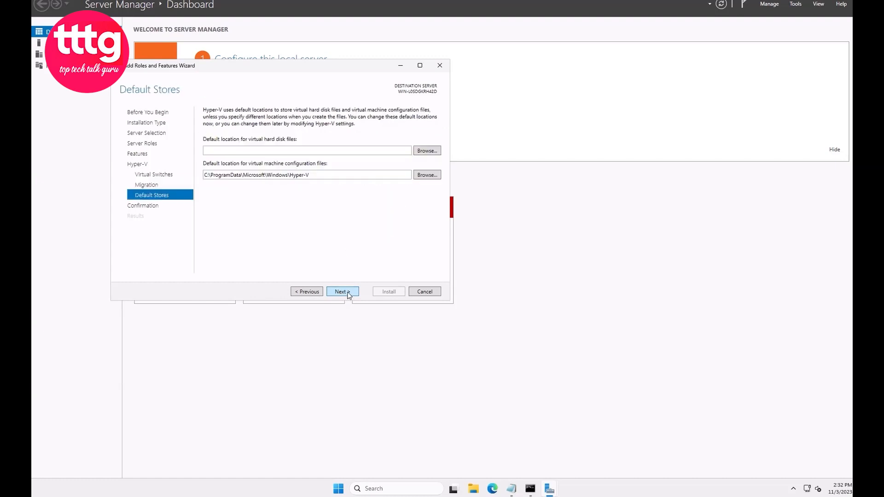
pyautogui.click(348, 293)
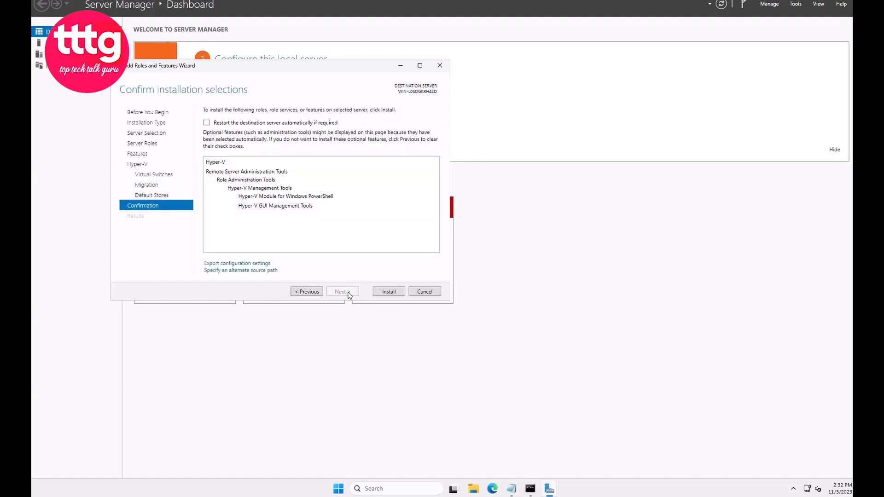
pyautogui.click(388, 292)
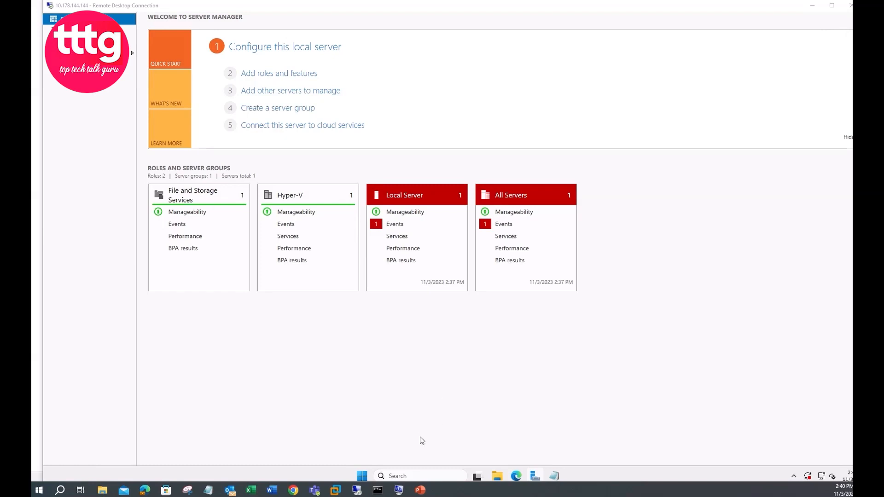
# - Search Windows for Hyper-V Manager, open it, check the local server's options for creating a virtual machine, and close it
pyautogui.click(411, 477)
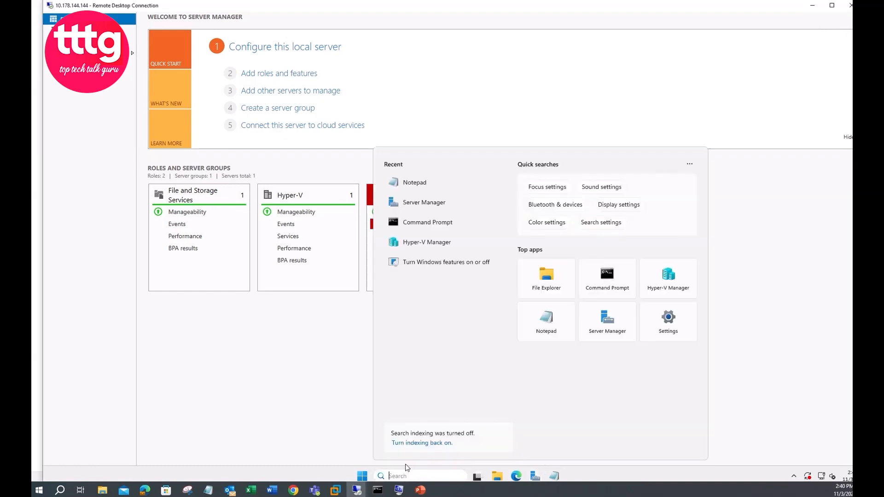
pyautogui.write('hyper-V Manager')
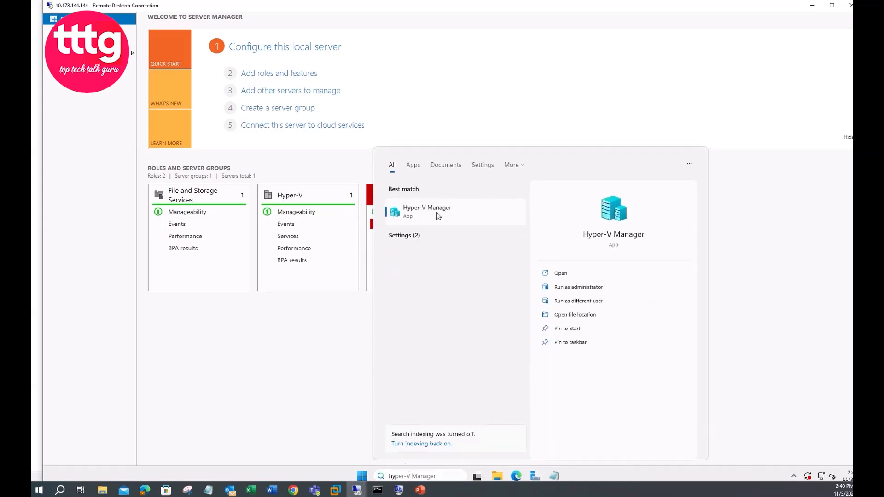
pyautogui.click(437, 212)
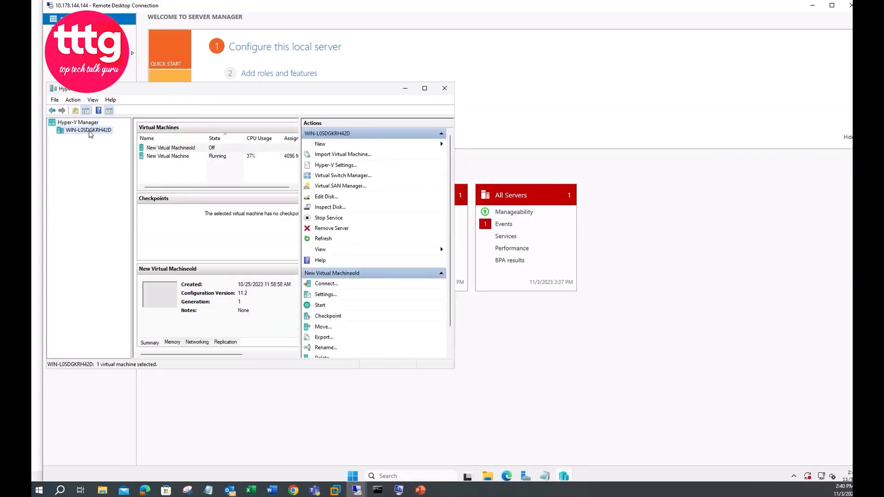
pyautogui.rightClick(90, 132)
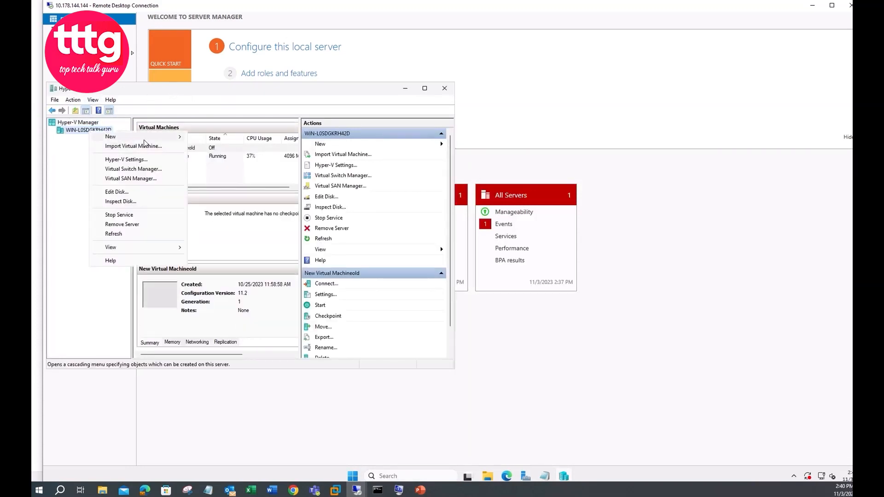
pyautogui.moveTo(144, 140)
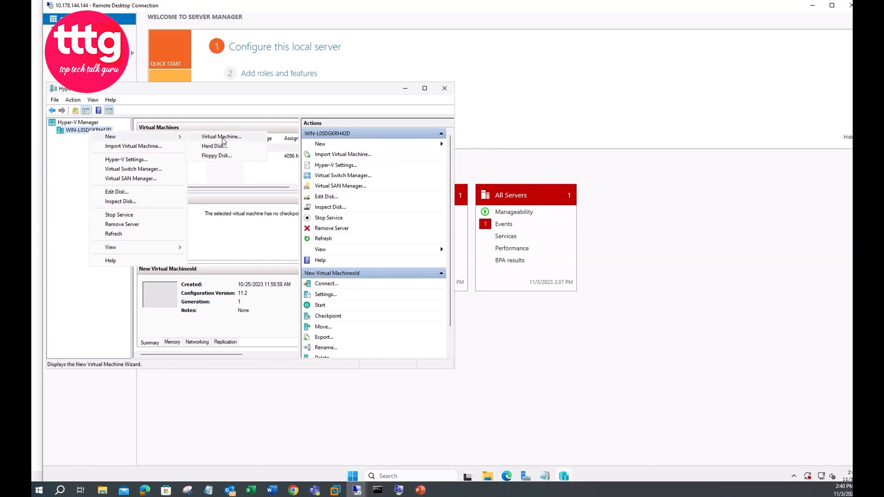
pyautogui.click(445, 88)
pyautogui.click(445, 88)
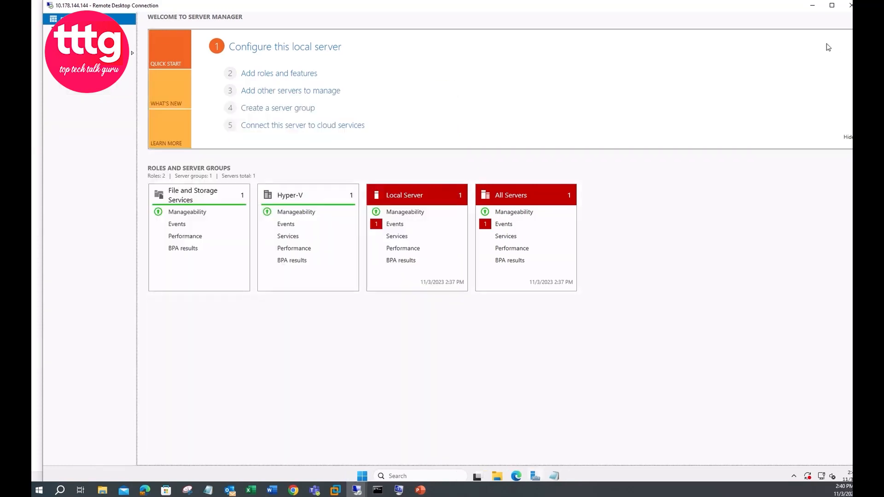
# - Open Hyper-V Manager from Server Manager's tools, reposition its window and close it
pyautogui.scroll(3, 448, 247)
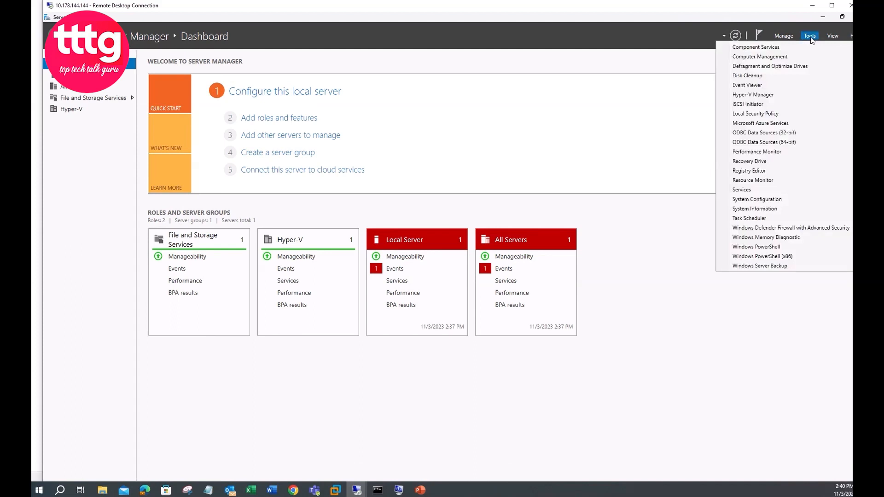
pyautogui.click(789, 96)
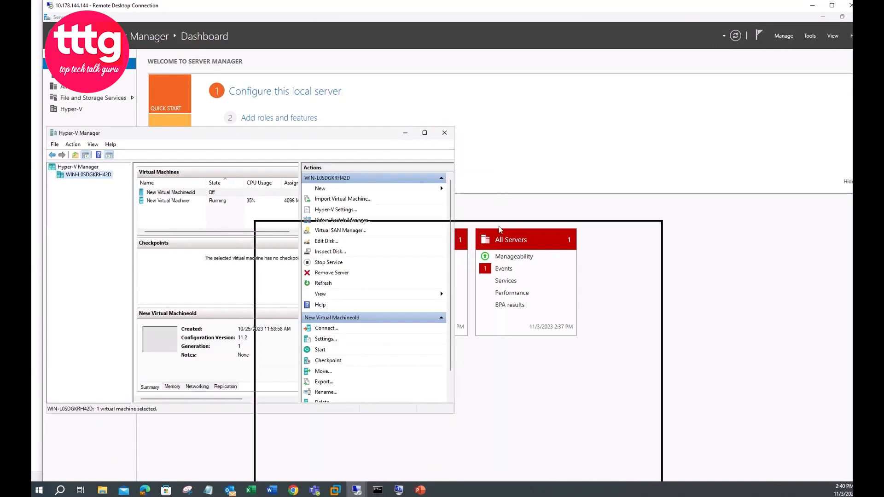
pyautogui.moveTo(501, 229); pyautogui.dragTo(501, 229)
pyautogui.click(653, 221)
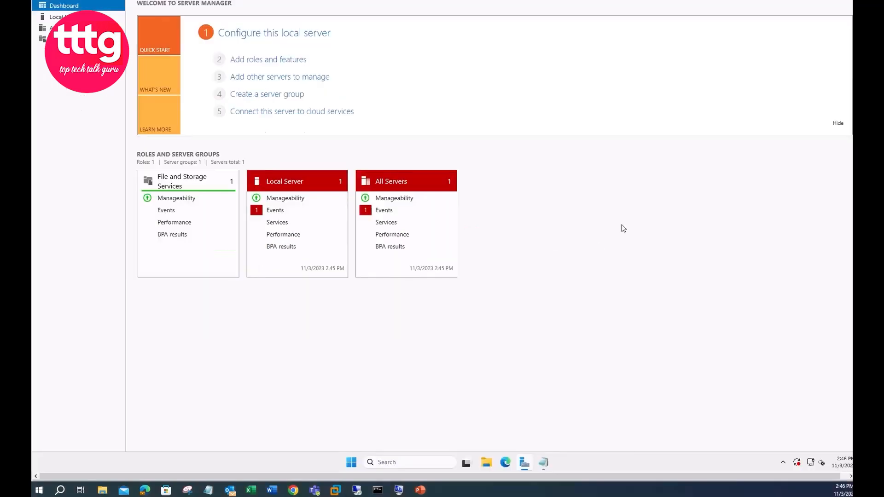
# - Search Windows for PowerShell, run it as administrator and reposition its window
pyautogui.click(622, 225)
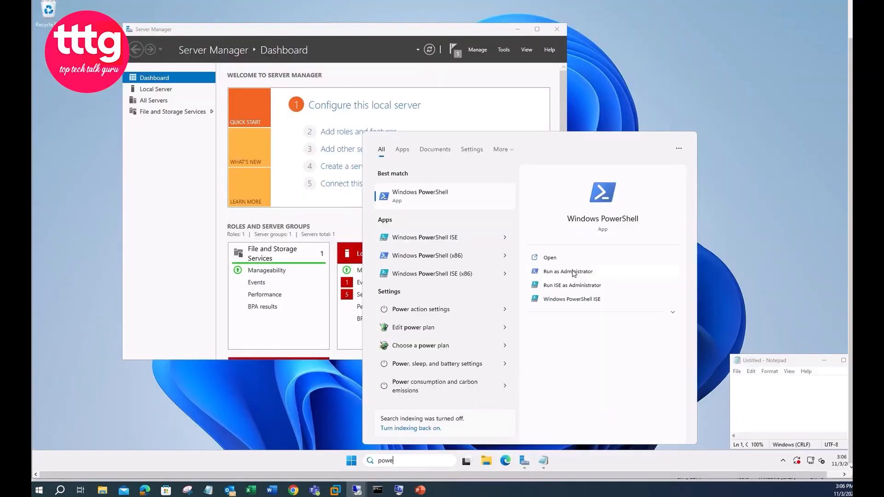
pyautogui.click(568, 272)
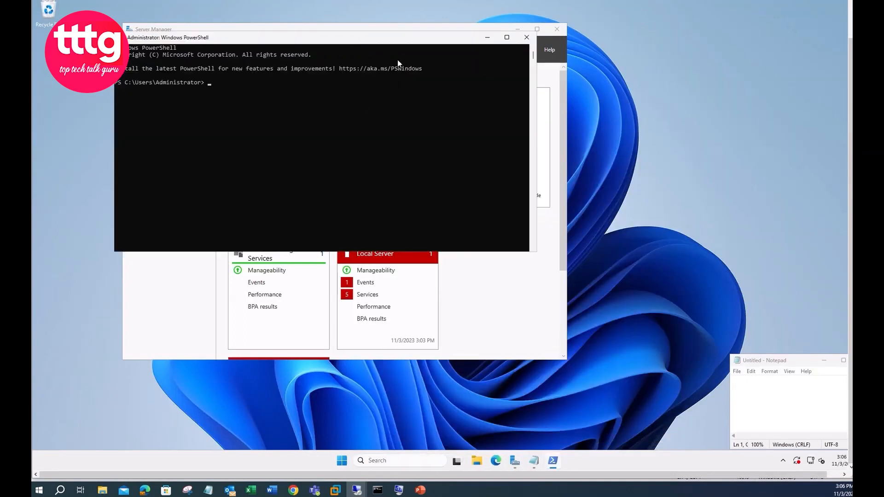
pyautogui.moveTo(302, 37); pyautogui.dragTo(340, 55)
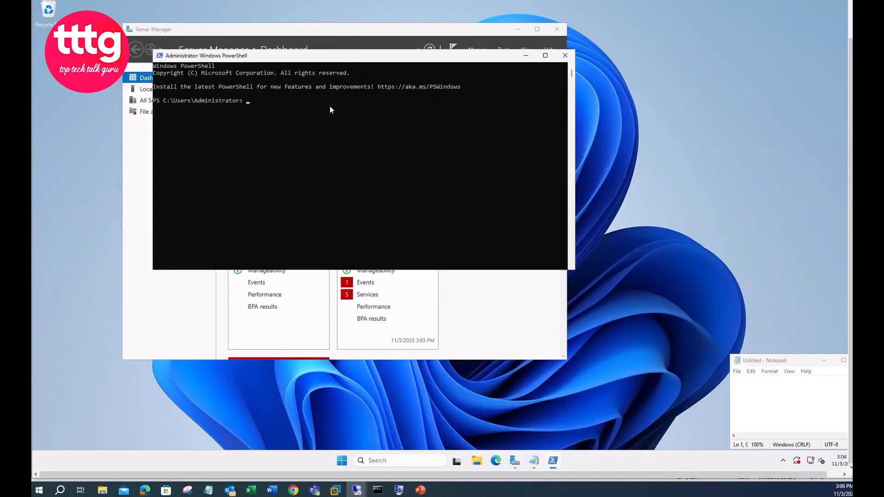
# - Run Install-WindowsFeature -Name Hyper-V -IncludeAllSubFeature -IncludeManagementTools in PowerShell and review whether a restart is needed
pyautogui.write('Install-WindowsFeature -Name Hyper-V -IncludeAllSubFeature -IncludeManagementTools')
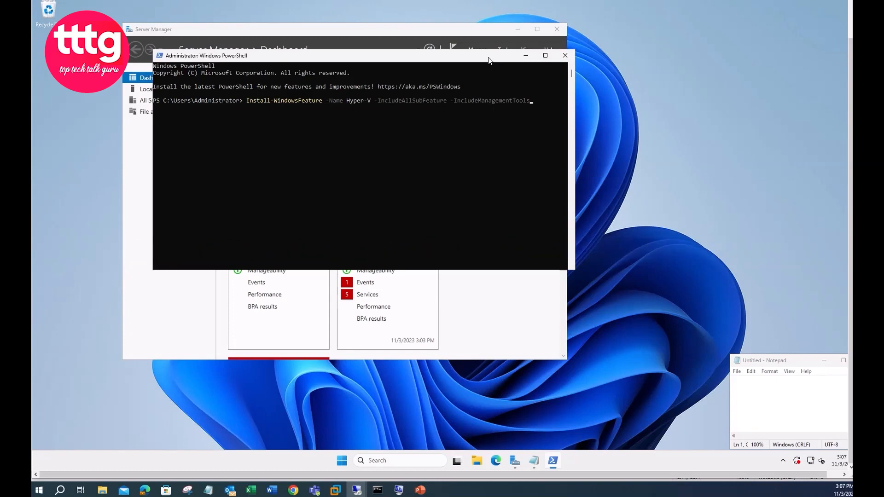
pyautogui.press('Return')
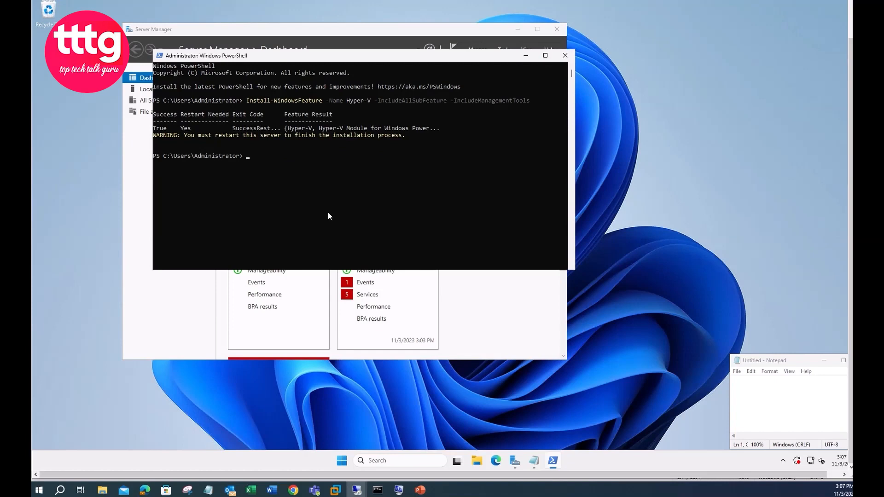
pyautogui.click(181, 129)
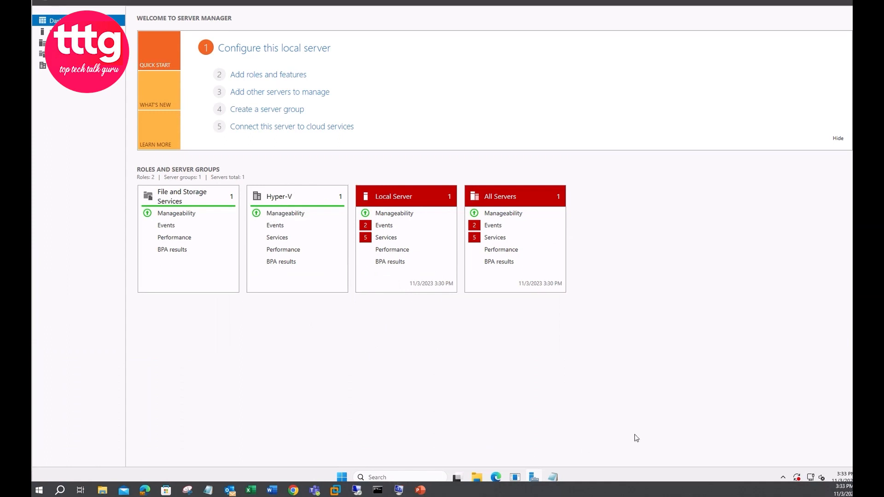
# - Find and open Hyper-V Manager through Windows search, select the local server, view what can be created on it, and close the manager
pyautogui.click(382, 478)
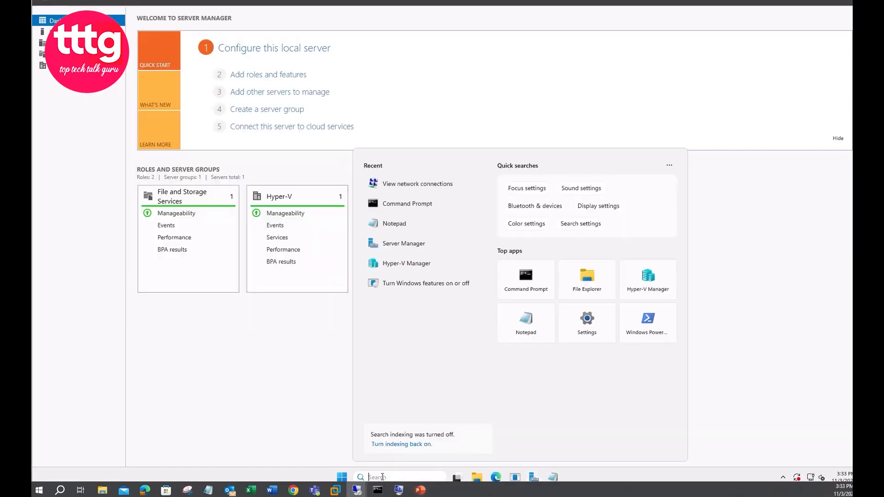
pyautogui.write('hyper')
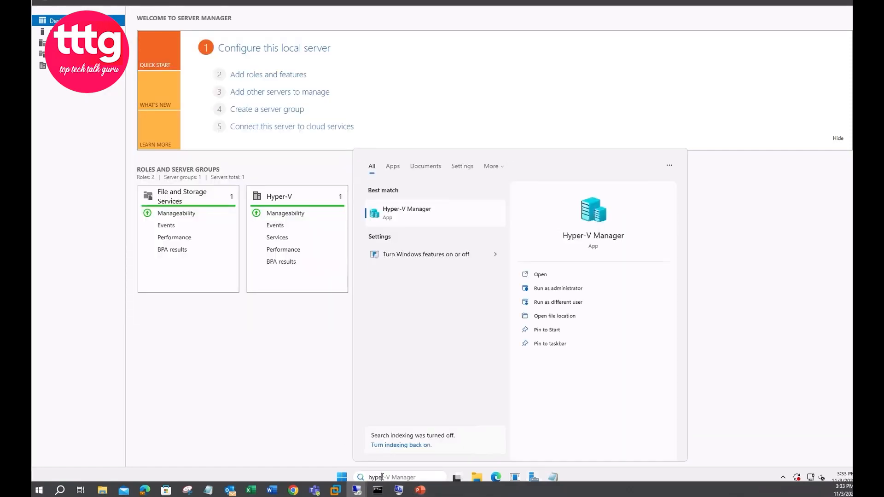
pyautogui.click(415, 219)
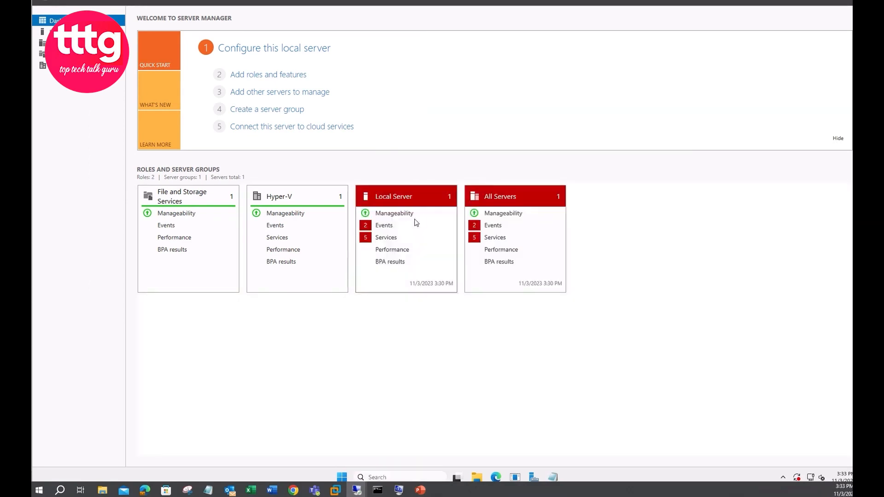
pyautogui.click(285, 226)
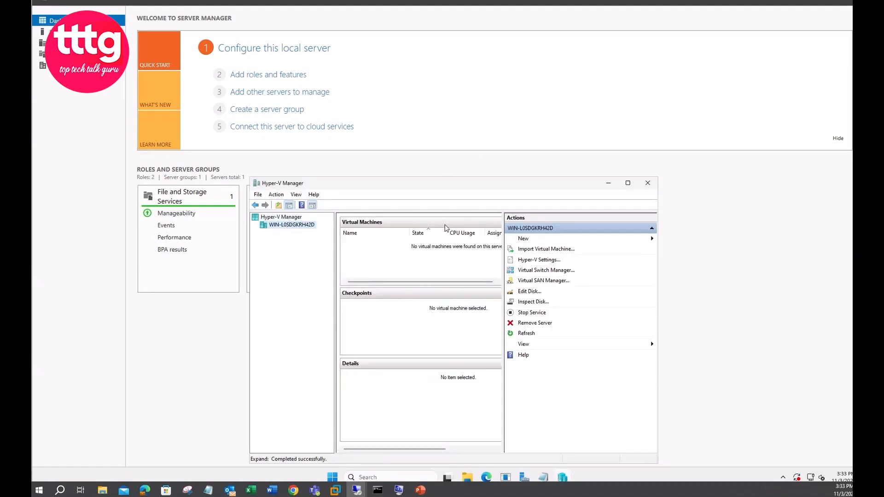
pyautogui.rightClick(286, 225)
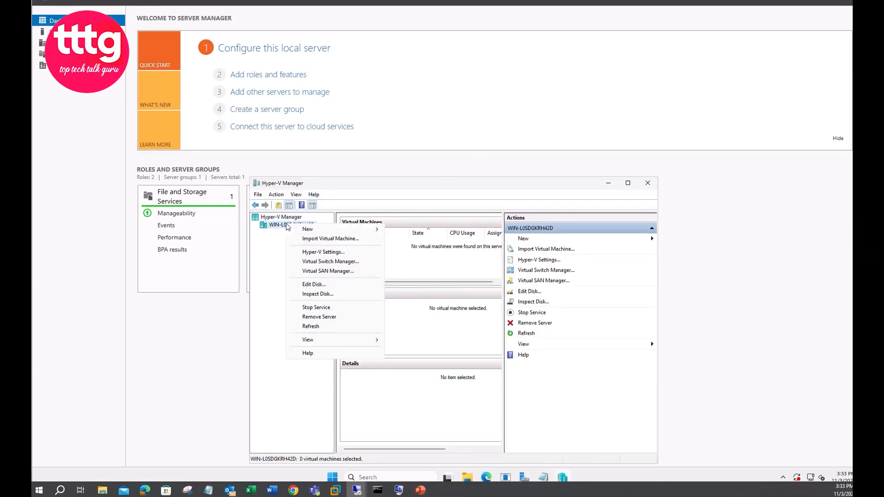
pyautogui.moveTo(362, 229)
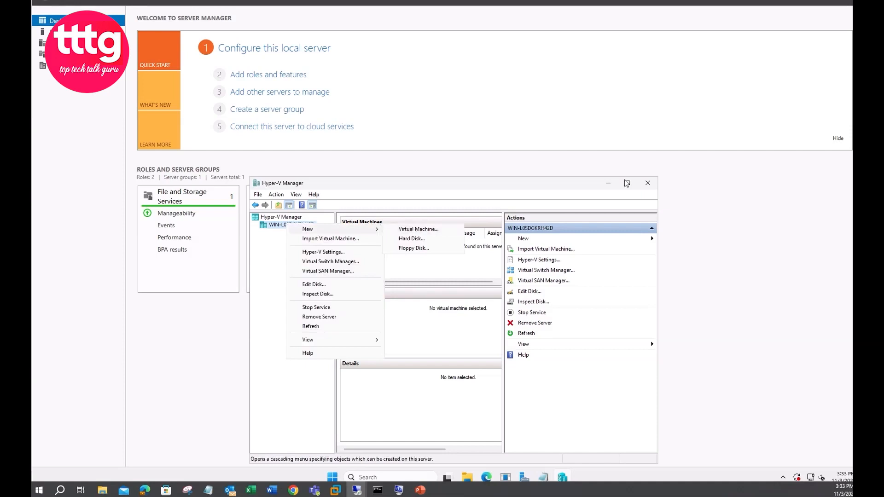
pyautogui.click(649, 184)
pyautogui.click(648, 184)
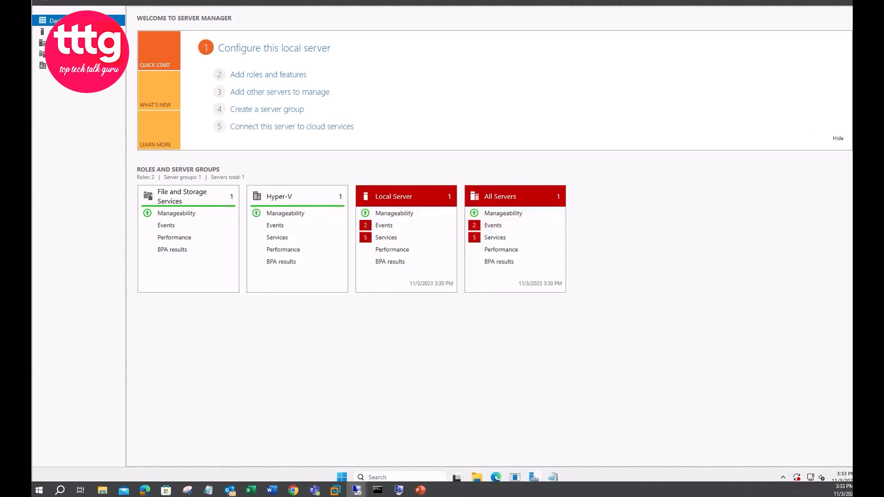
# - Check that Hyper-V Manager also opens from Server Manager's tools, and close it again
pyautogui.scroll(1, 442, 241)
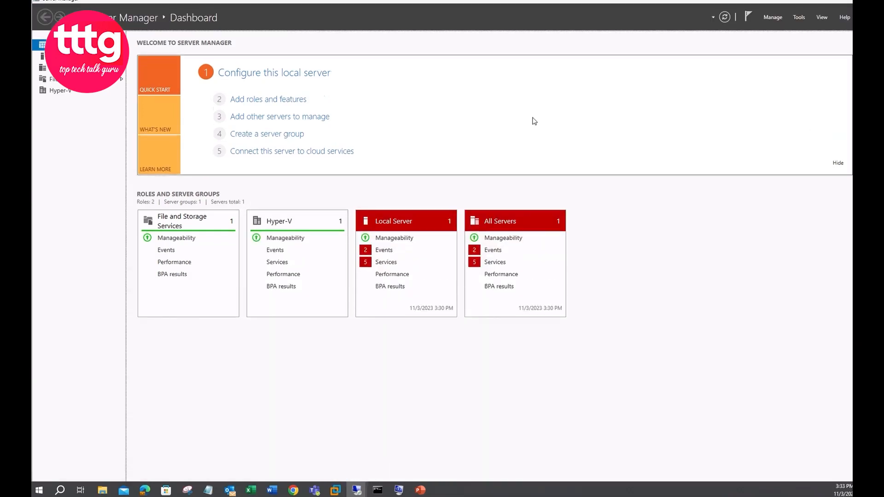
pyautogui.click(799, 18)
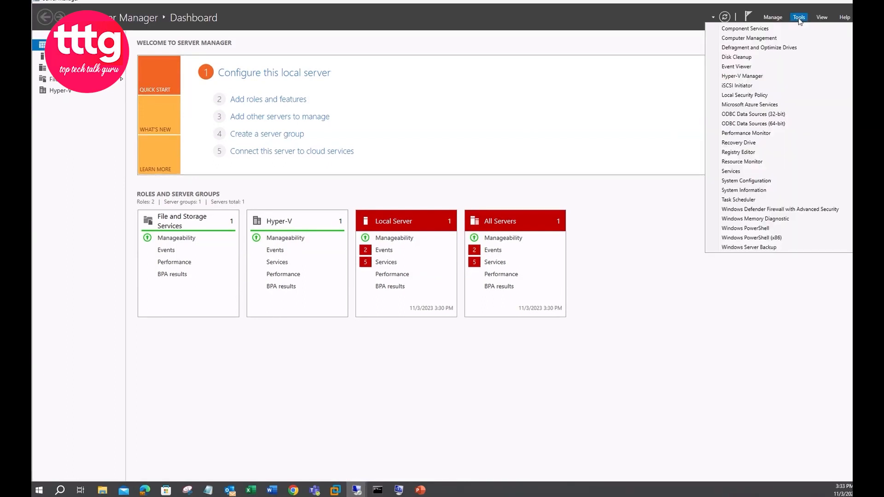
pyautogui.click(743, 76)
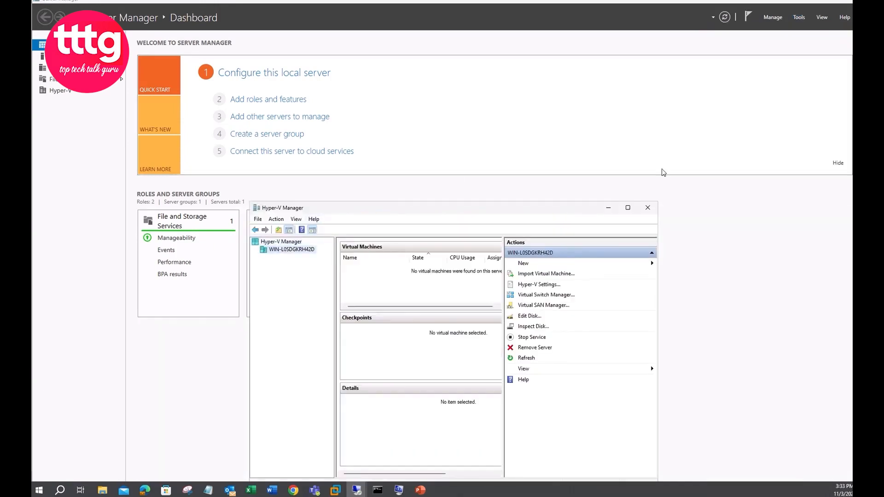
pyautogui.click(647, 208)
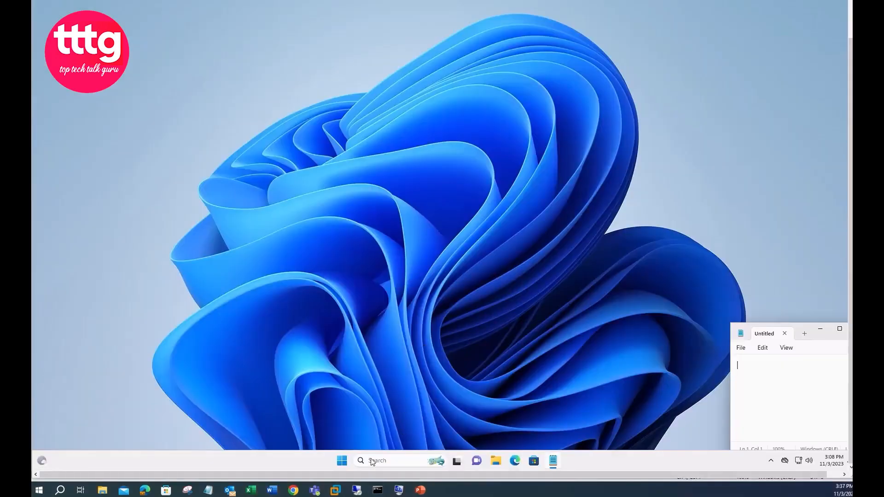
# - Search Windows for "Turn Windows features on or off", open it and locate the Hyper-V feature
pyautogui.click(389, 459)
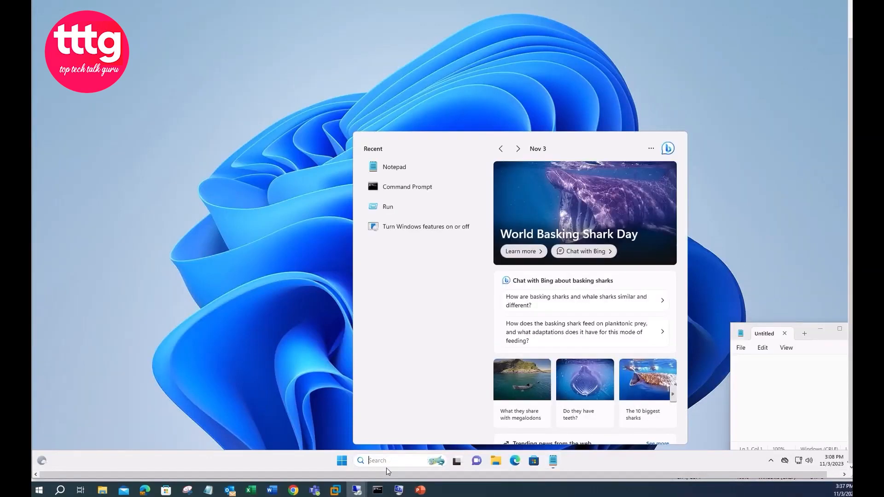
pyautogui.write('Tur')
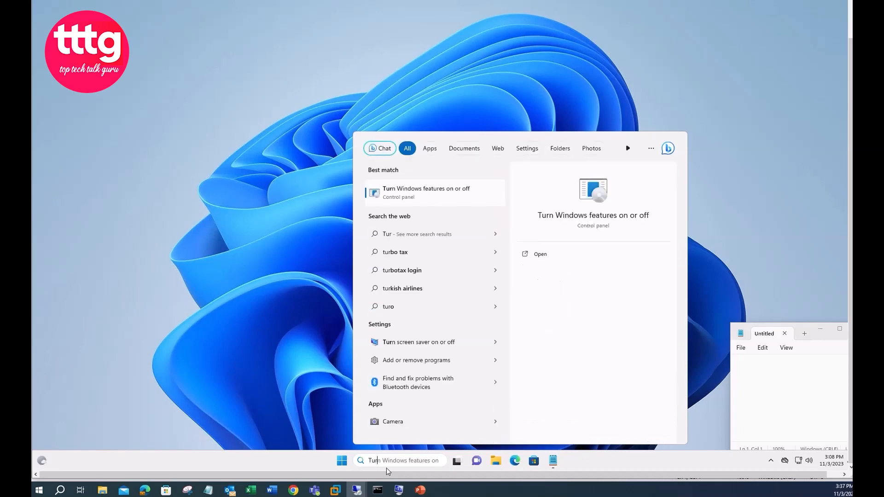
pyautogui.write('n')
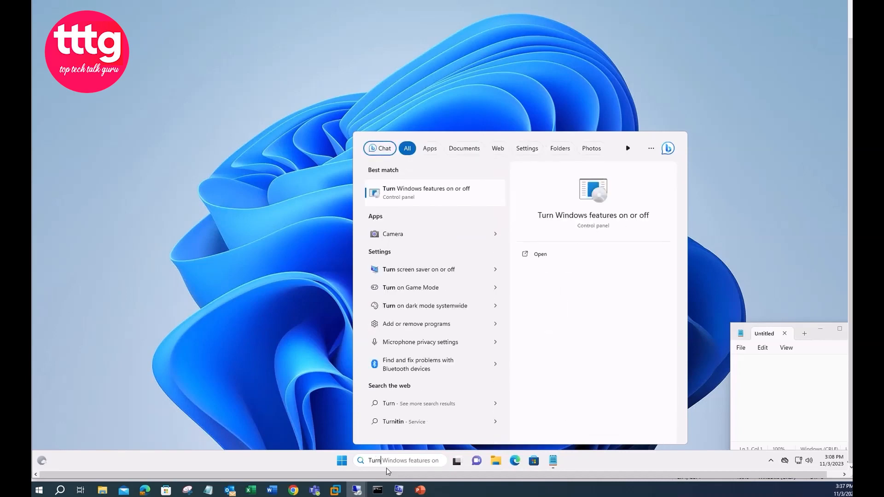
pyautogui.click(434, 200)
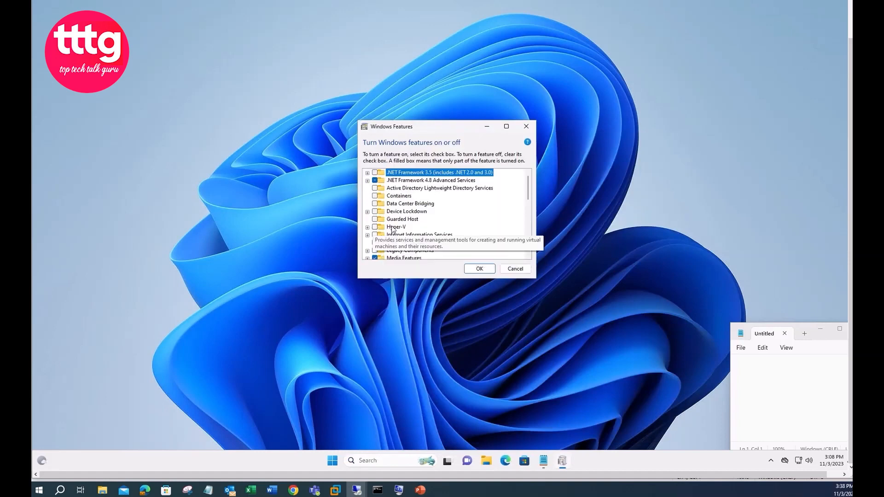
# - Turn on the Hyper-V feature in Windows Features and apply the change
pyautogui.click(375, 227)
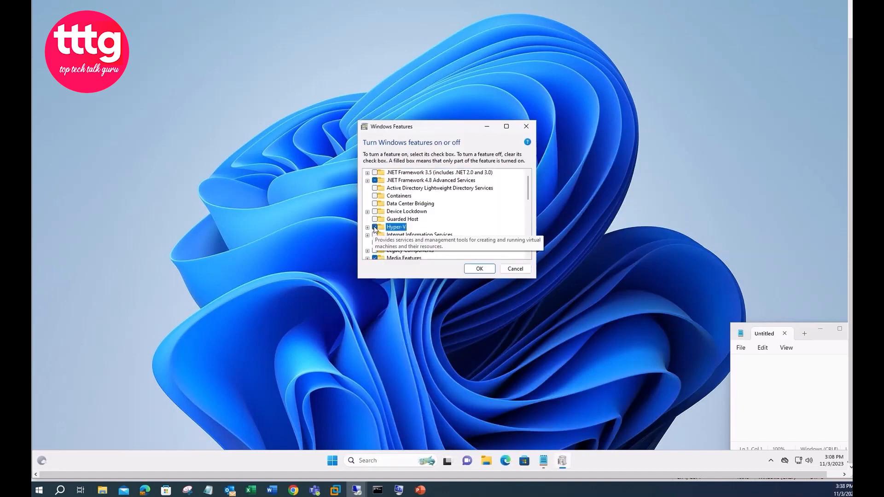
pyautogui.click(480, 269)
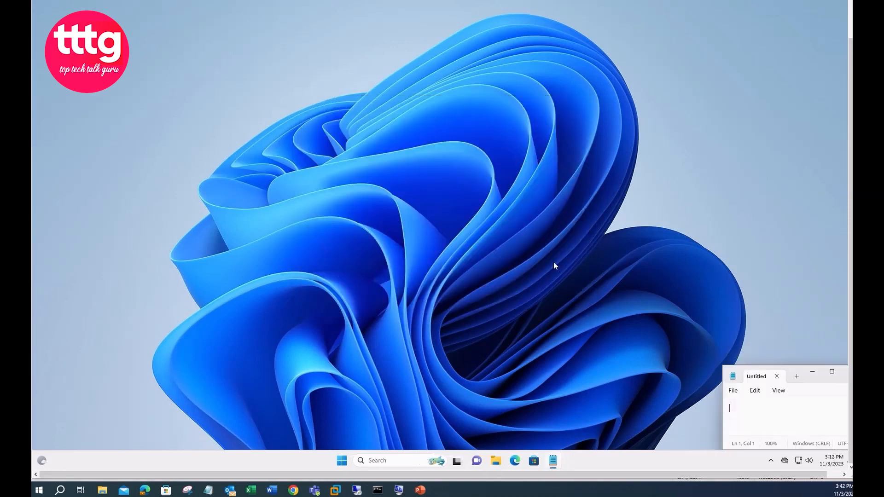
# - Find and open Hyper-V Manager through Windows search, view what can be created on the local desktop host, and close the manager
pyautogui.click(377, 461)
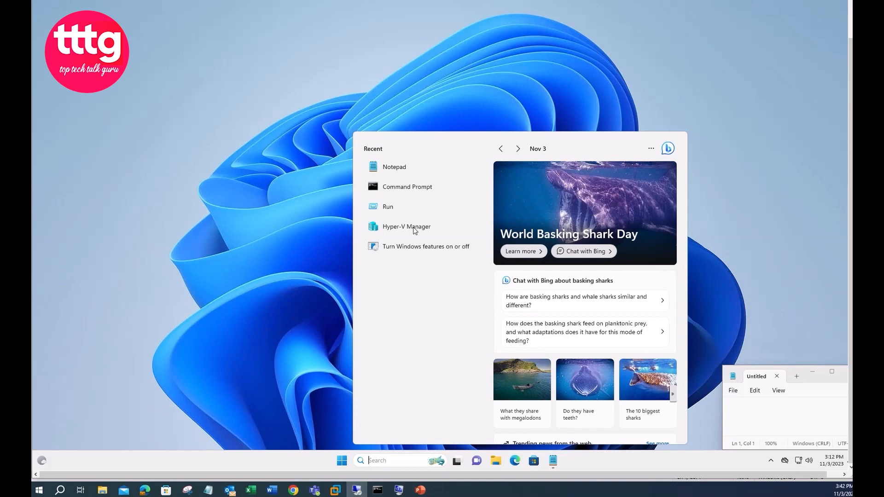
pyautogui.write('hyper')
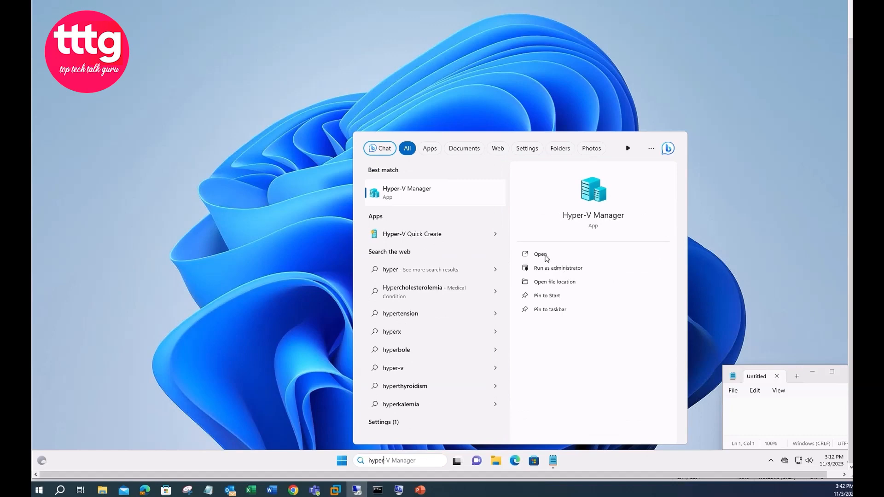
pyautogui.click(548, 268)
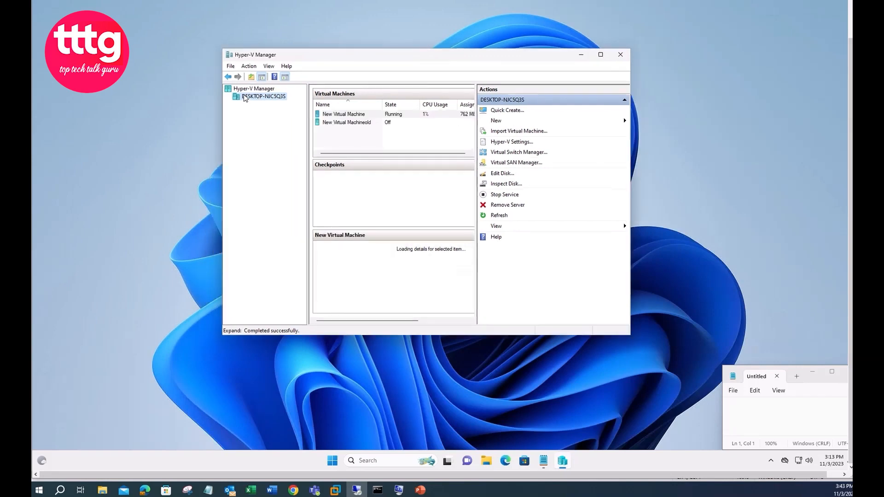
pyautogui.rightClick(245, 97)
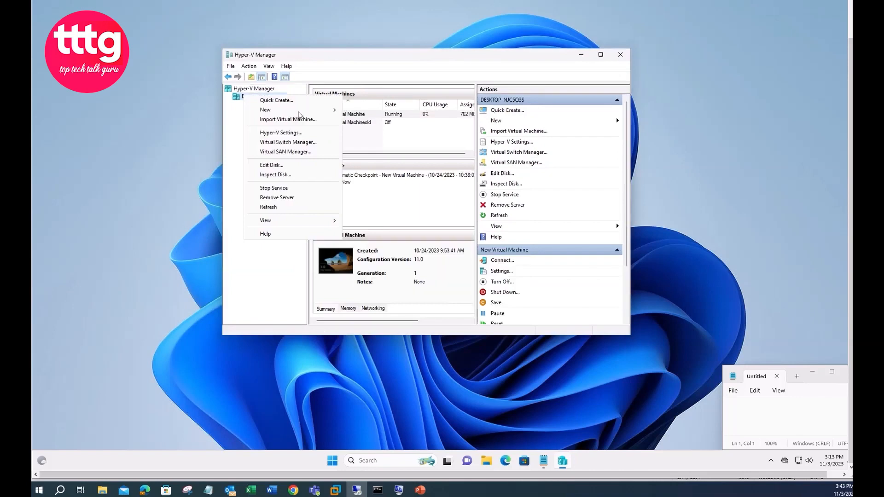
pyautogui.moveTo(297, 111)
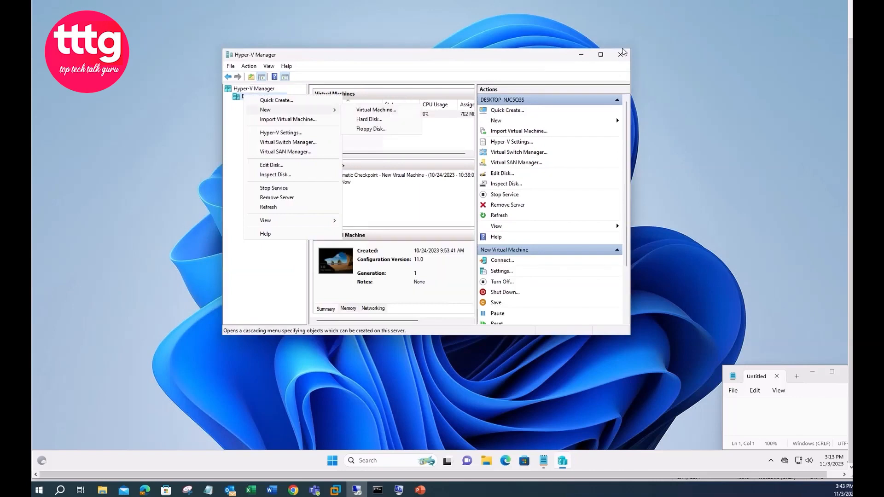
pyautogui.click(620, 54)
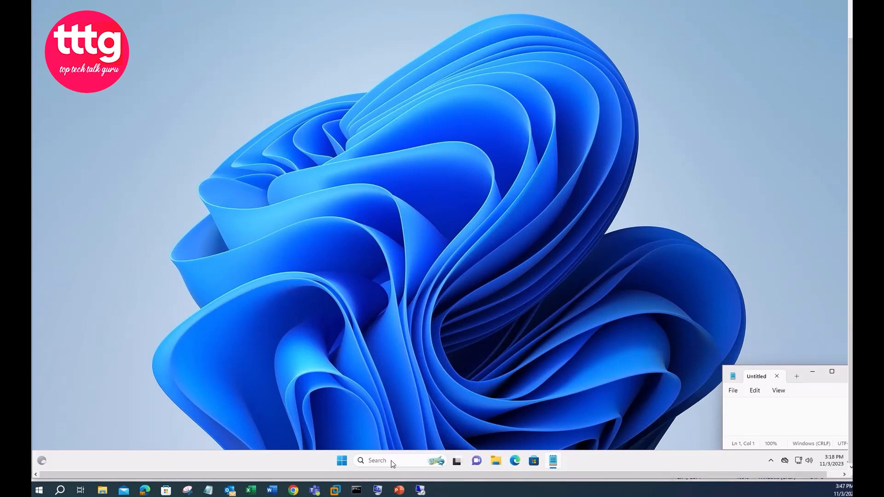
# - Search Windows for PowerShell, run Windows PowerShell as administrator and allow it to make changes to the device
pyautogui.click(391, 460)
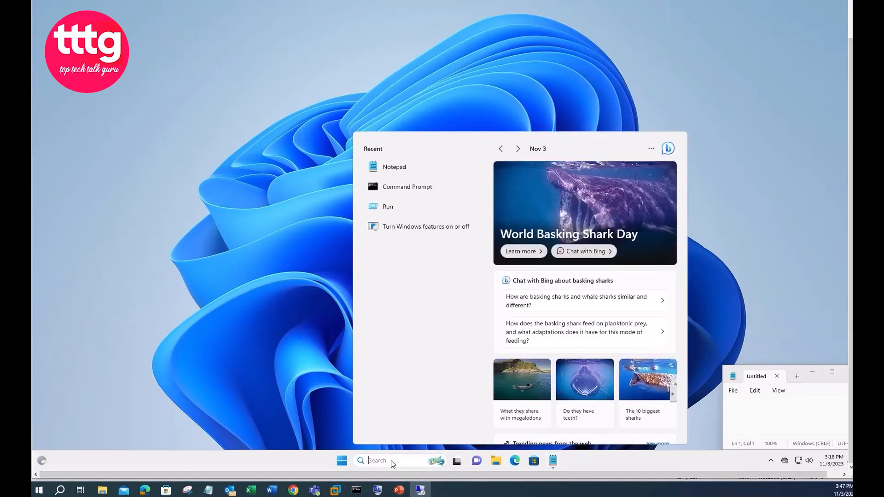
pyautogui.write('power')
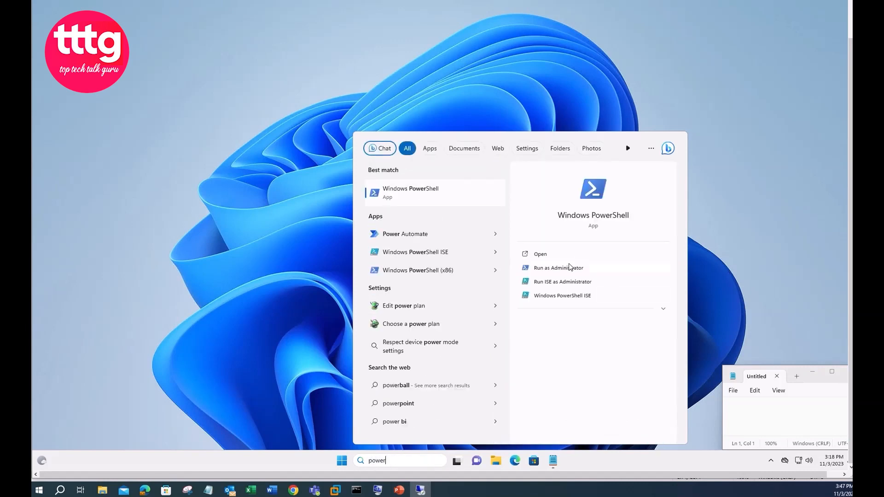
pyautogui.click(570, 268)
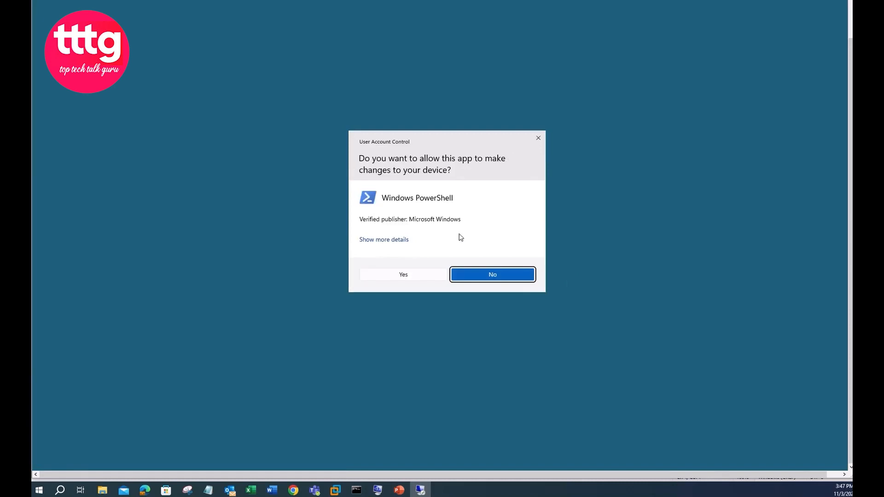
pyautogui.click(398, 275)
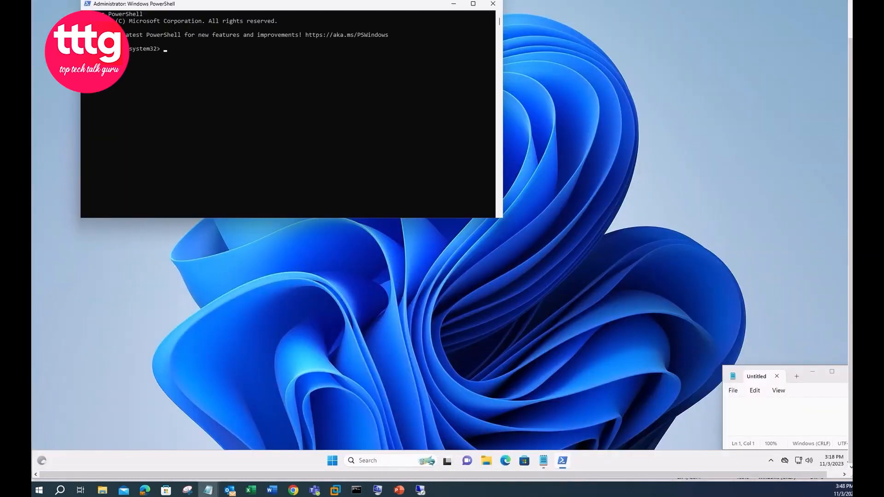
# - Run Enable-WindowsOptionalFeature -Online -FeatureName Microsoft-Hyper-V -All in PowerShell and agree to restart the computer
pyautogui.rightClick(231, 63)
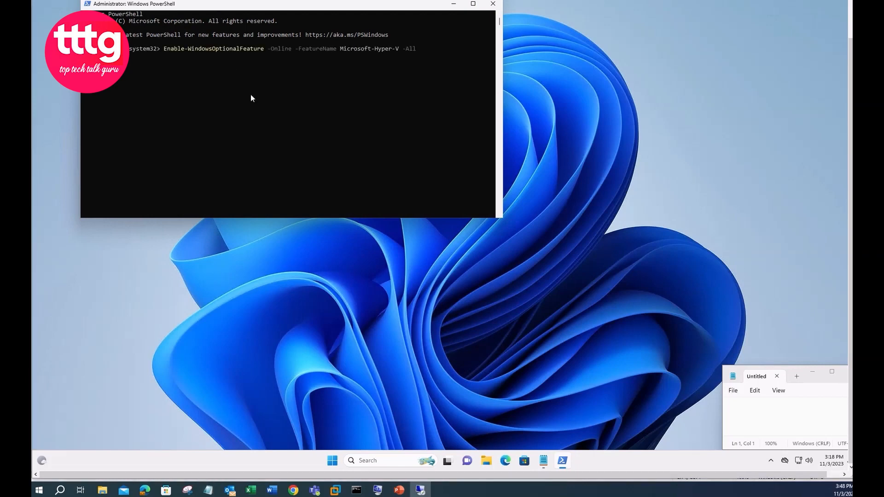
pyautogui.press('Return')
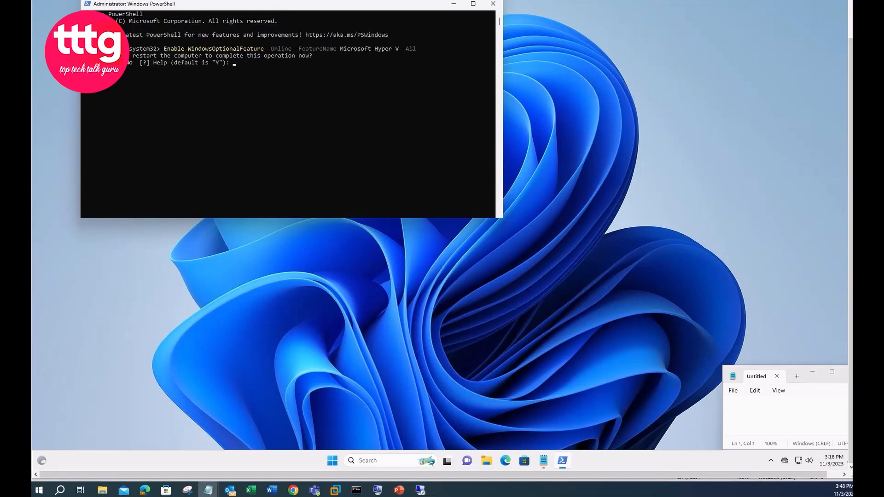
pyautogui.click(258, 17)
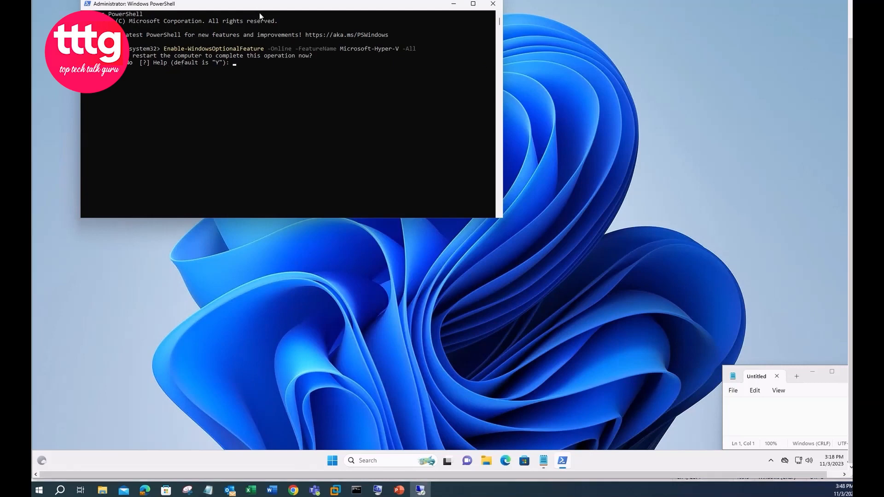
pyautogui.write('y')
pyautogui.press('Return')
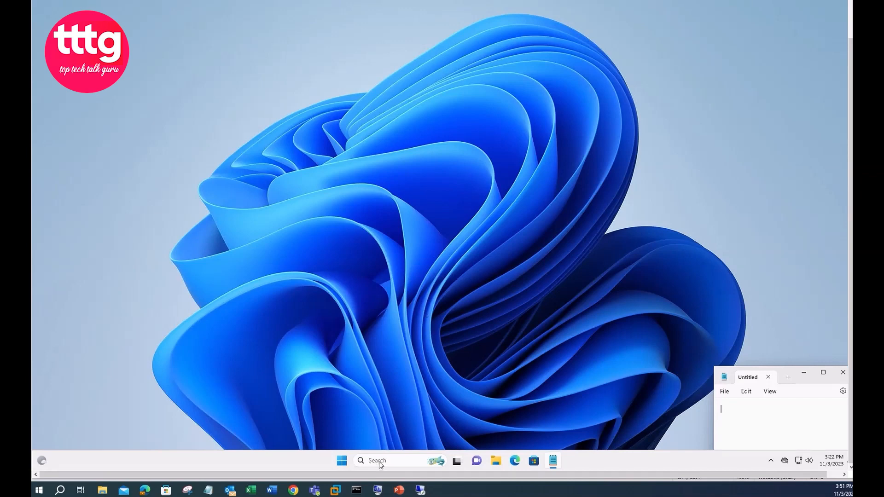
# - Find and open Hyper-V Manager through Windows search and start creating a new virtual machine on the local desktop host
pyautogui.click(362, 465)
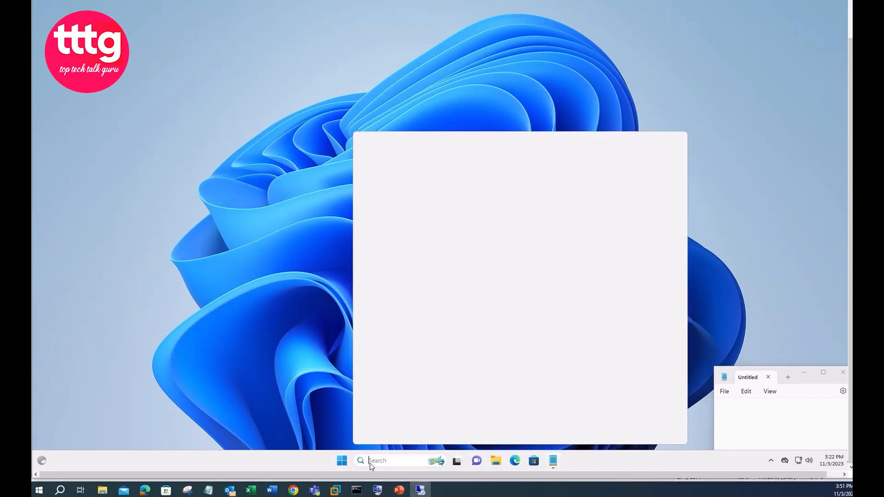
pyautogui.write('hyper')
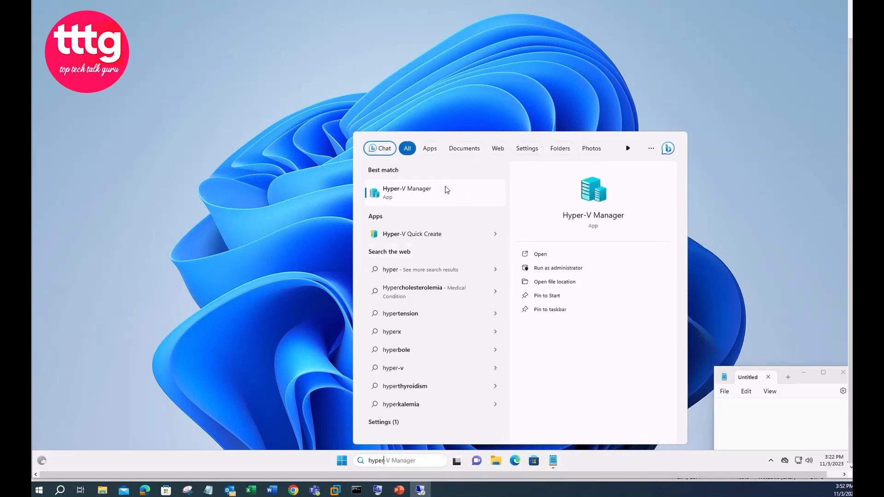
pyautogui.click(411, 200)
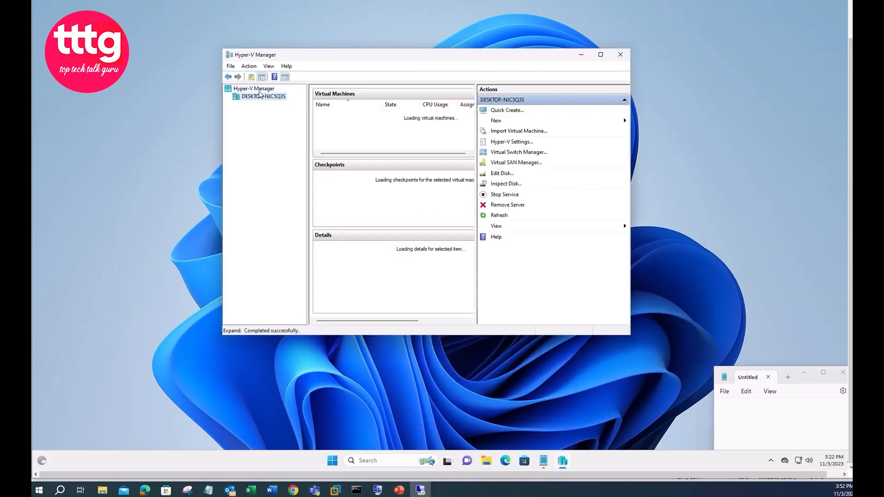
pyautogui.rightClick(261, 99)
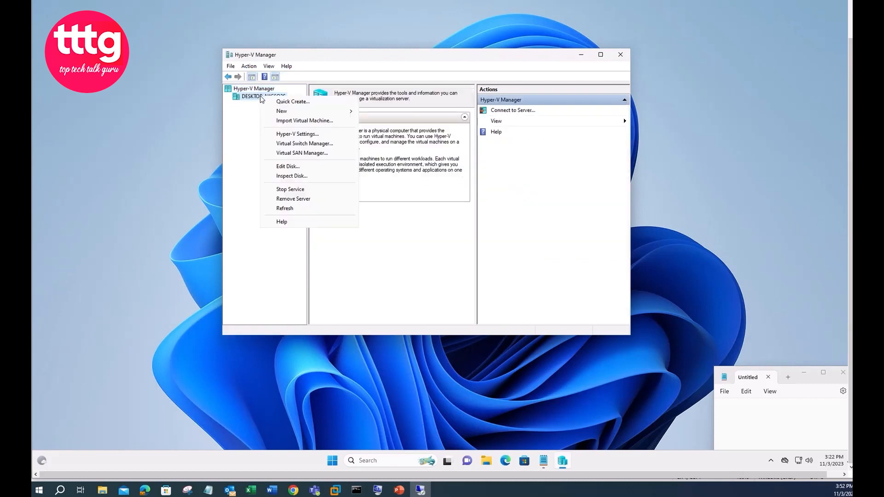
pyautogui.moveTo(289, 112)
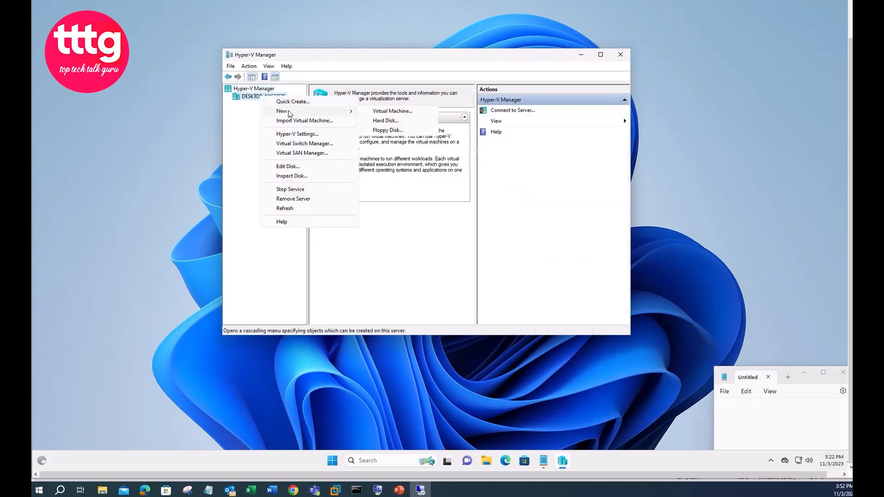
pyautogui.click(393, 111)
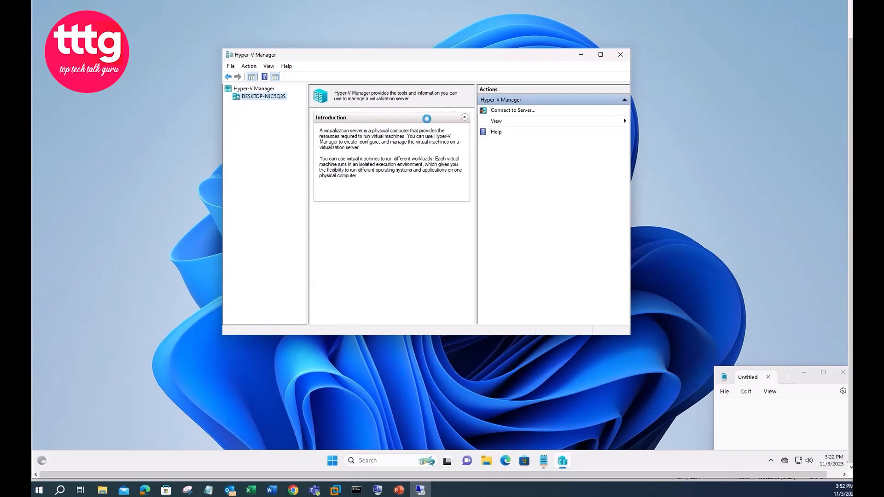